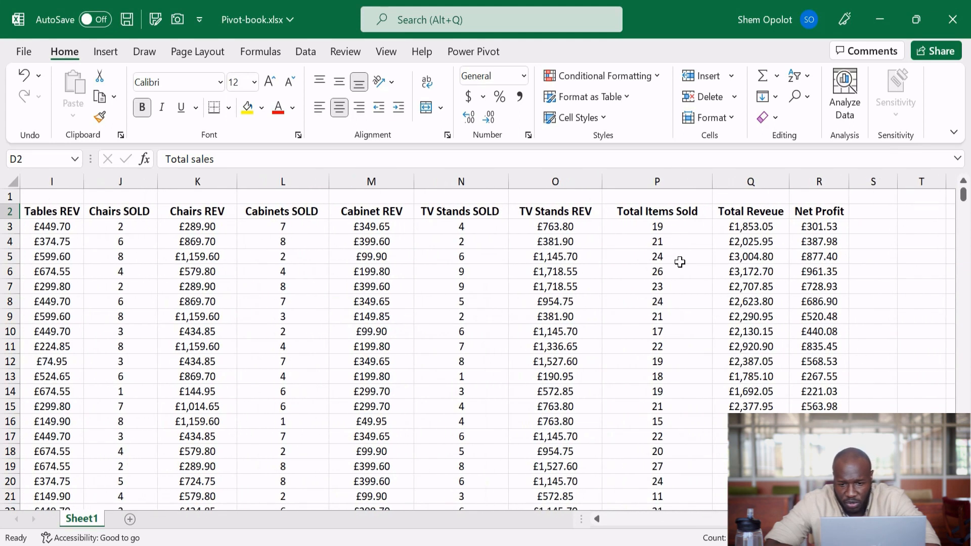
Examine the region entries in the Area column of the sales table.
scroll(782, 331, left, 6)
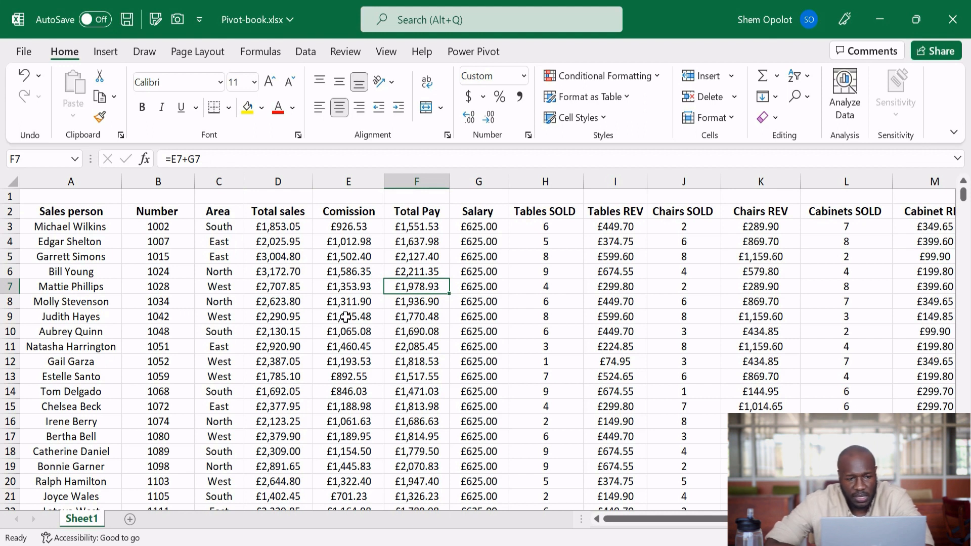
click(221, 230)
click(226, 274)
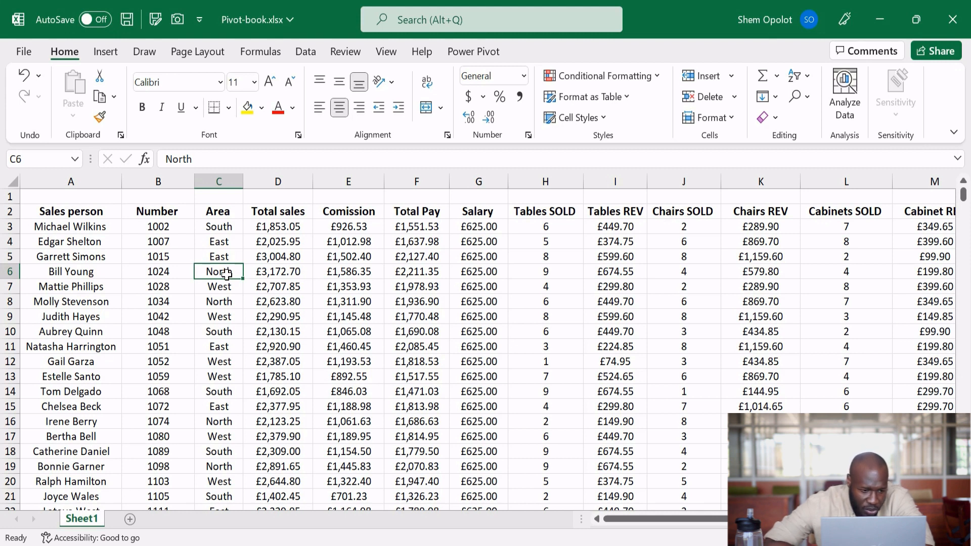
scroll(223, 349, down, 1)
scroll(224, 283, up, 1)
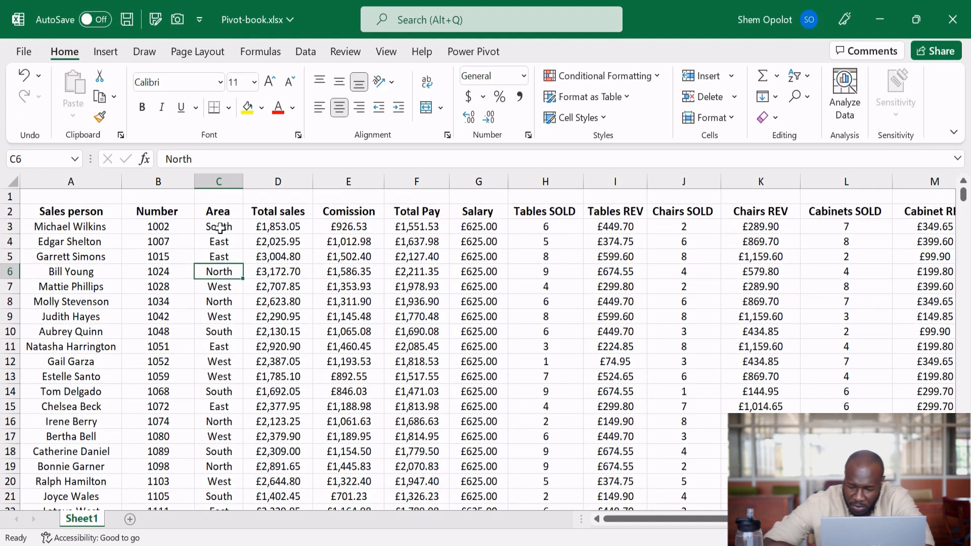
click(219, 229)
key(Down)
key(Down)
key(Down)
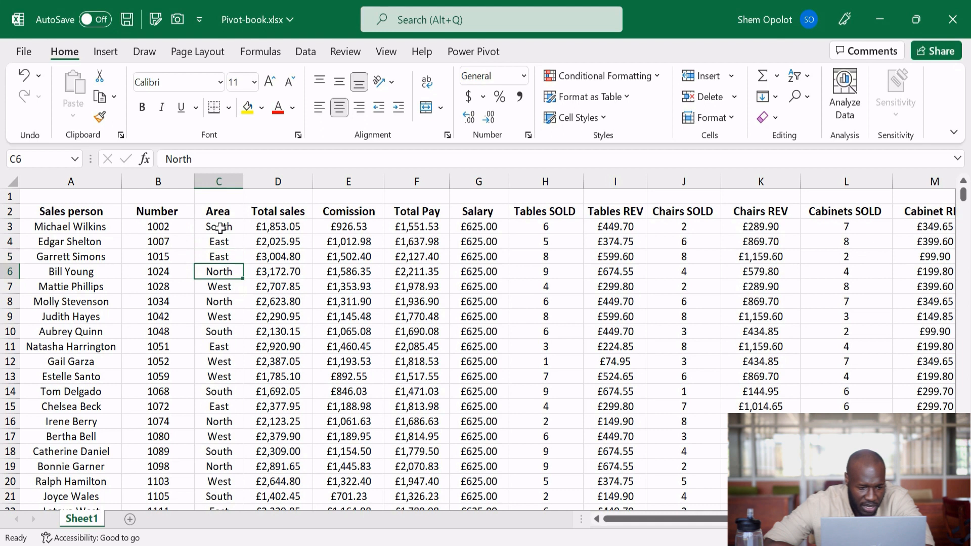
key(Down)
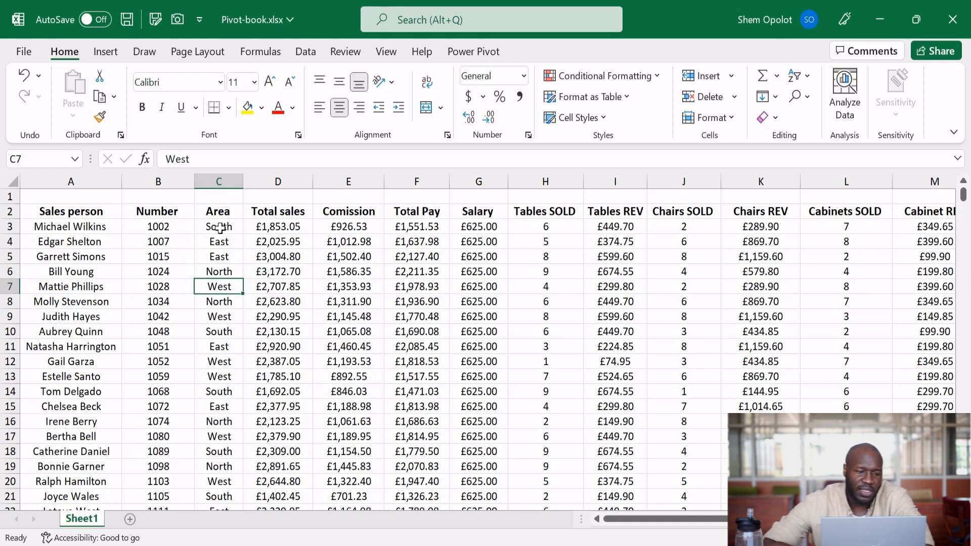
key(Down)
key(Down)
key(Down)
key(Down)
key(Down)
key(Down)
key(Down)
key(Down)
key(Down)
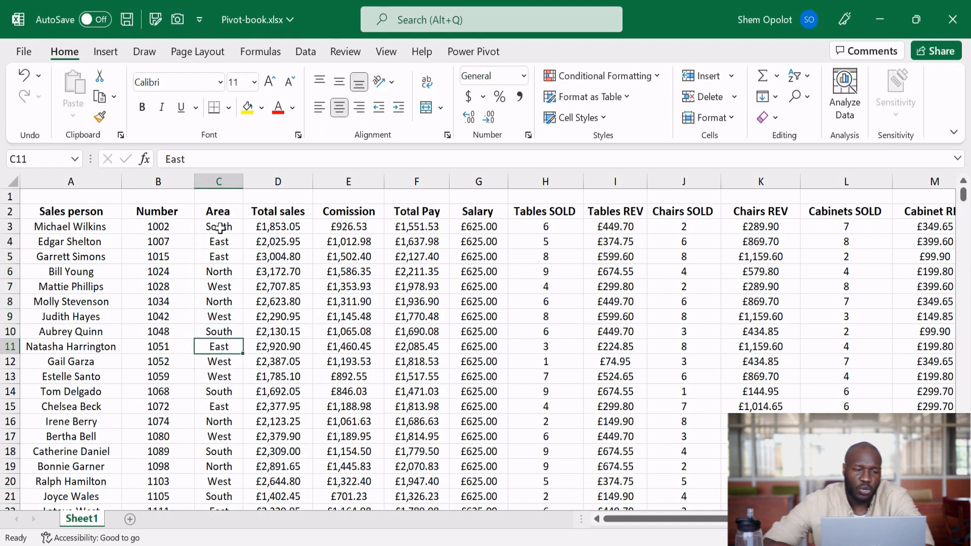
key(Down)
key(Down)
key(Down)
key(Down)
key(Down)
key(Down)
key(Down)
key(Down)
key(Down)
key(Down)
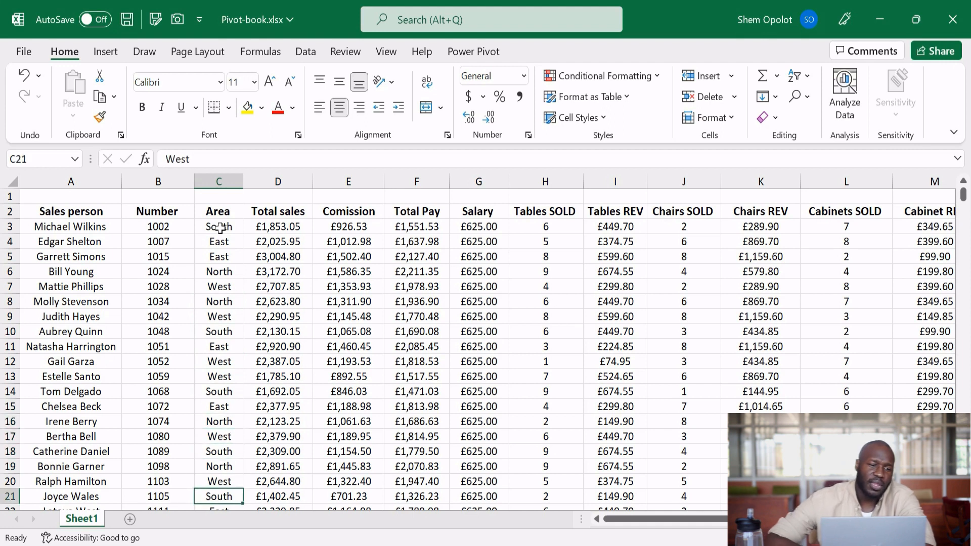
key(Down)
key(Down)
key(Down)
key(Up)
key(Up)
key(Up)
key(Up)
key(Up)
key(Up)
key(Up)
key(Up)
key(Up)
key(Up)
key(Up)
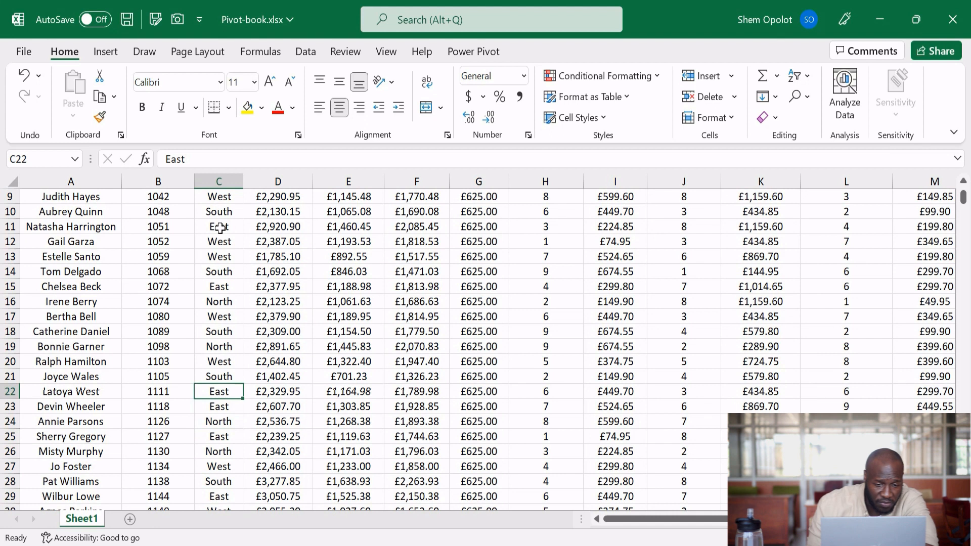
key(Up)
key(ctrl+Up)
key(ctrl+Up)
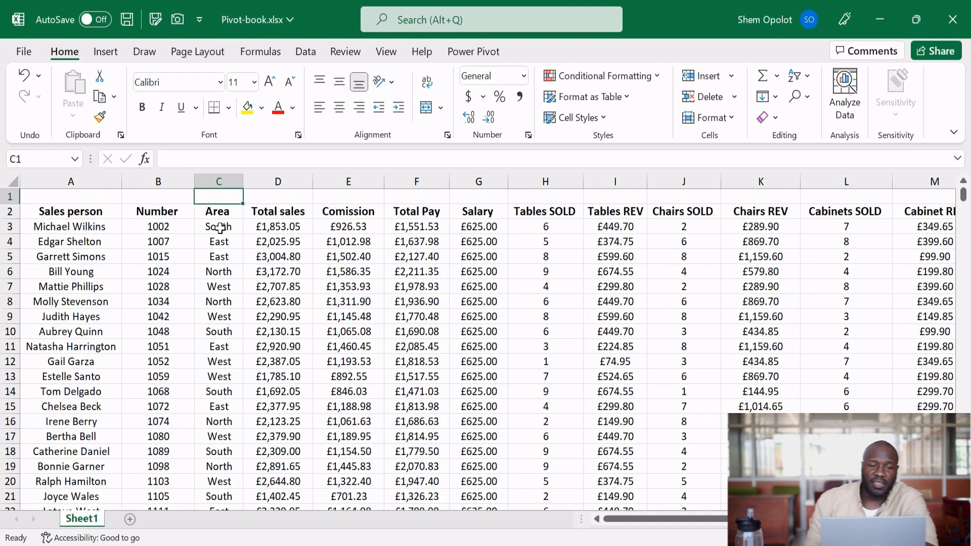
key(Down)
key(Down)
key(Down)
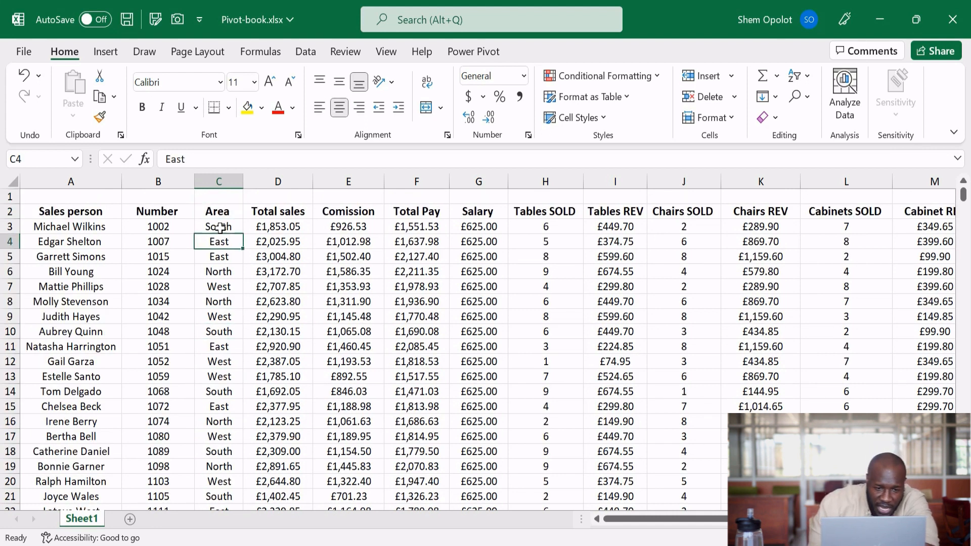
key(Up)
key(Up)
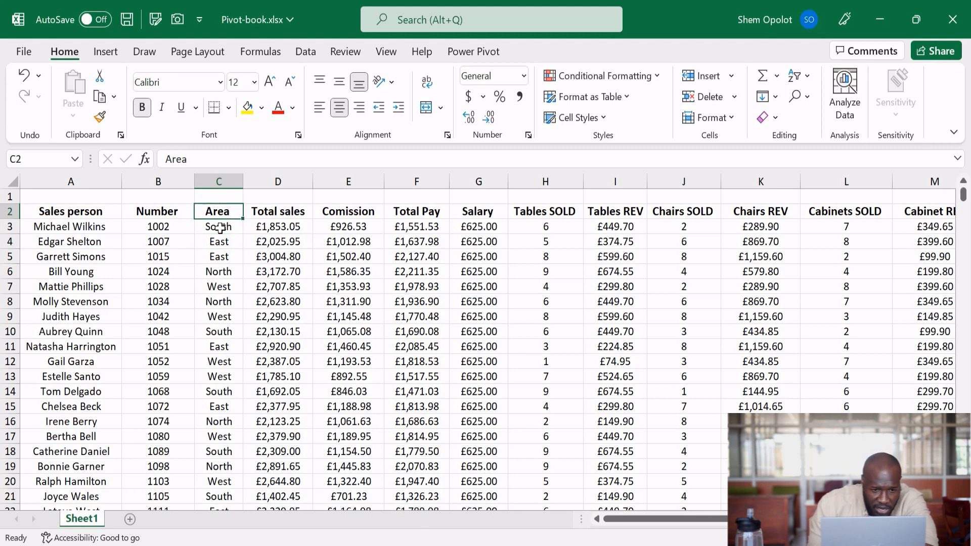
Compare the Total sales figures of the South area records in rows 3, 10 and 14.
click(271, 225)
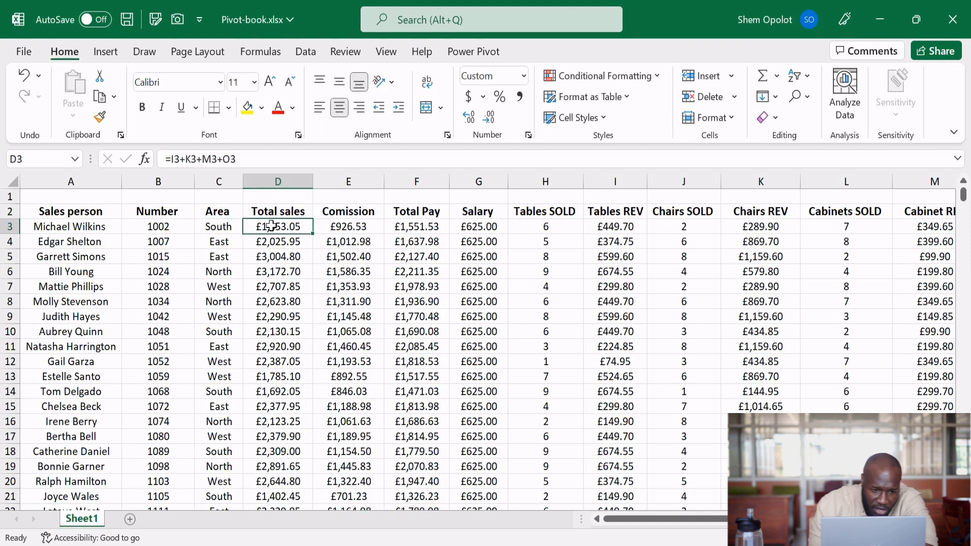
key(Left)
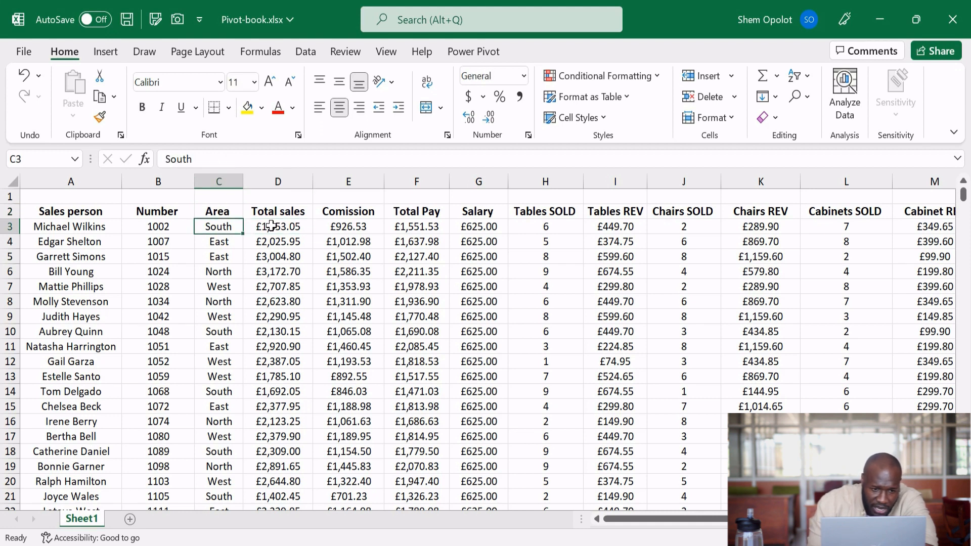
key(Right)
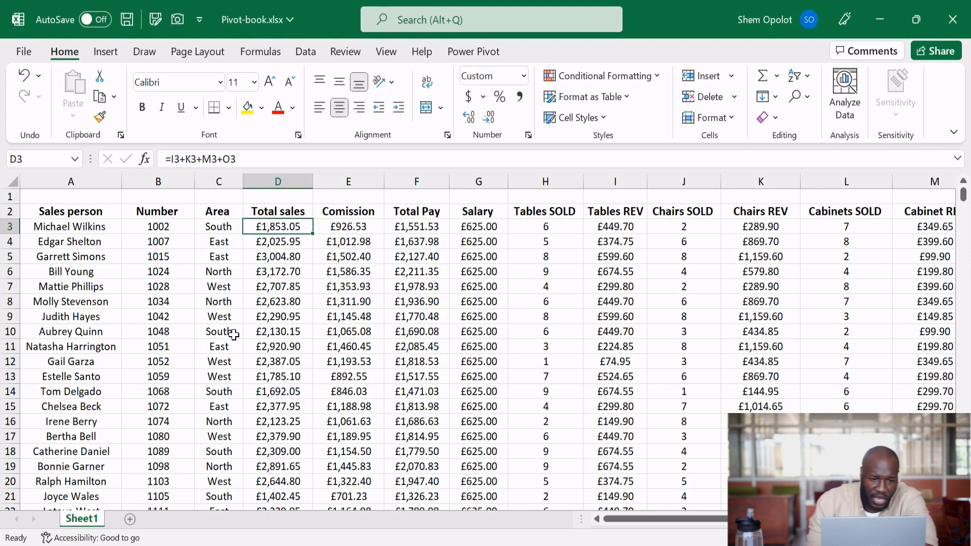
click(264, 330)
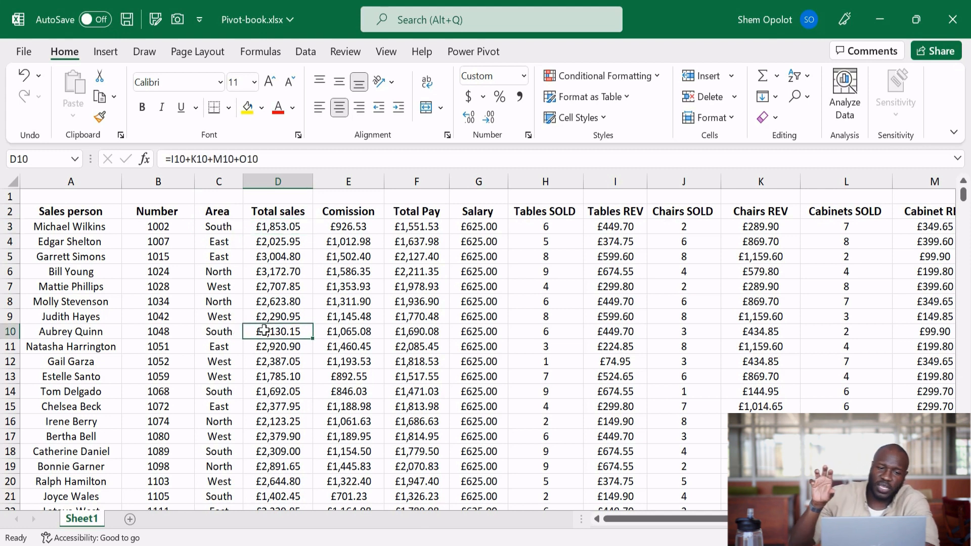
click(277, 226)
click(273, 328)
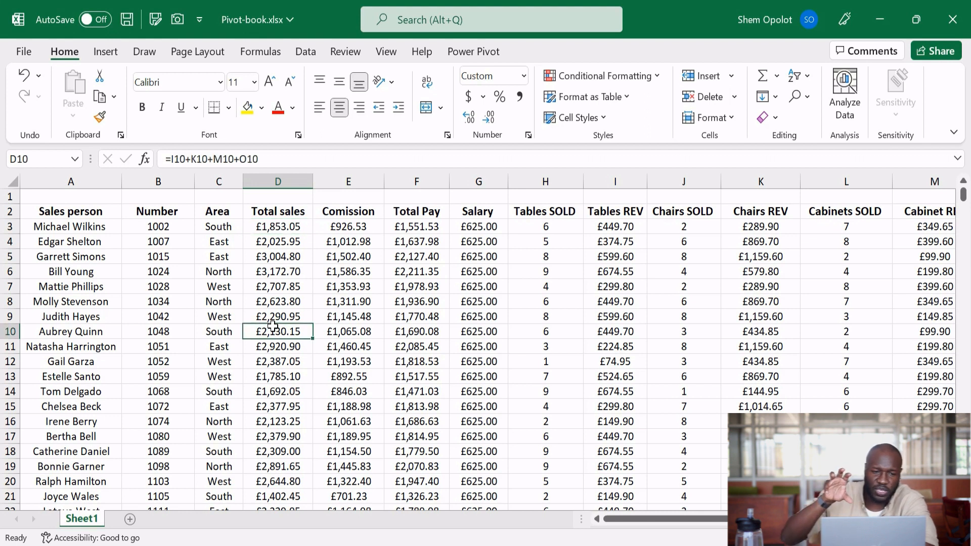
click(278, 393)
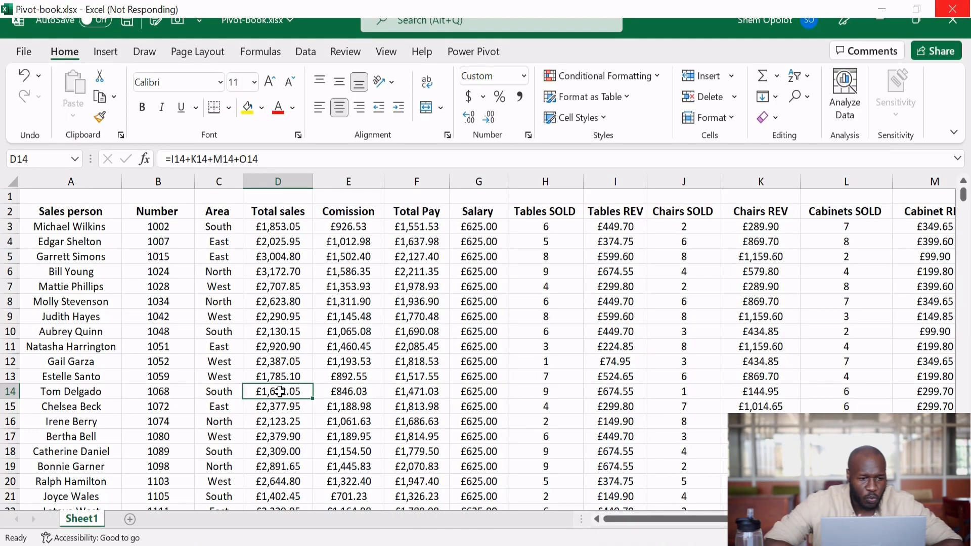
Review the sales table's columns and their row 2 headings, from Sales person across to Net Profit.
click(223, 185)
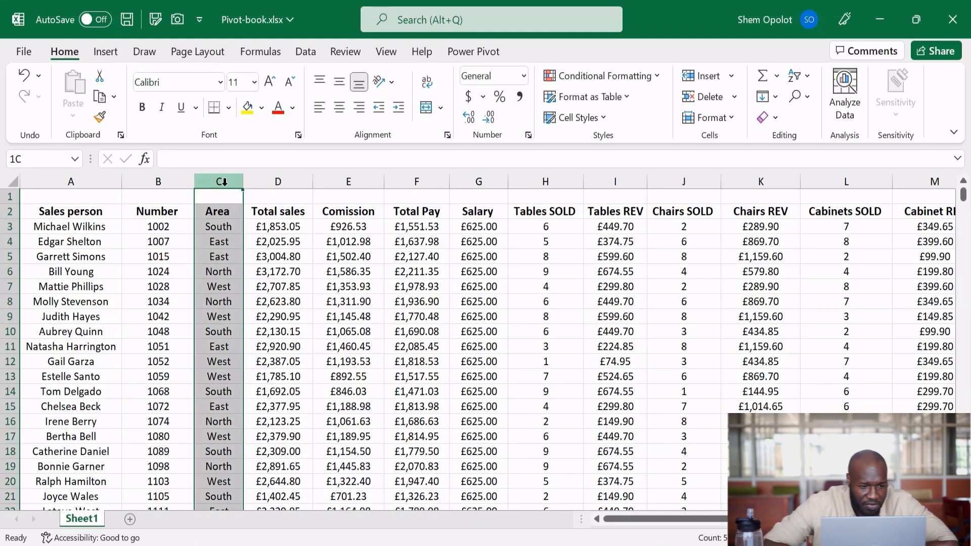
click(266, 183)
click(337, 182)
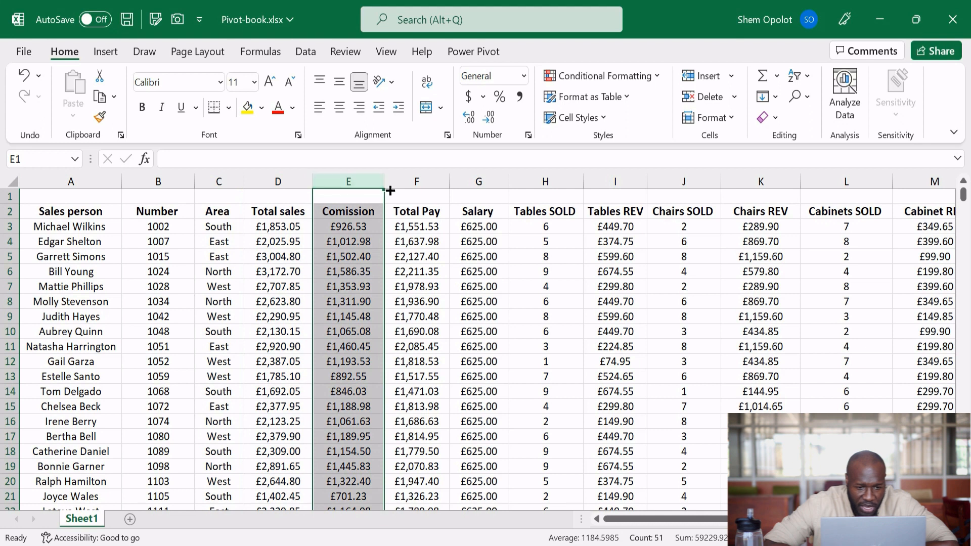
click(420, 183)
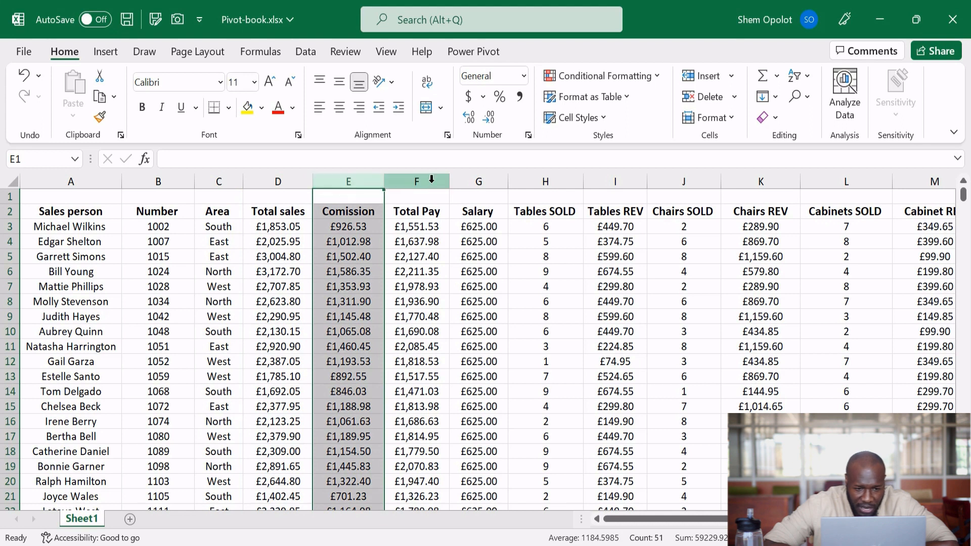
click(94, 212)
drag(160, 213, 207, 212)
click(218, 212)
scroll(390, 222, right, 5)
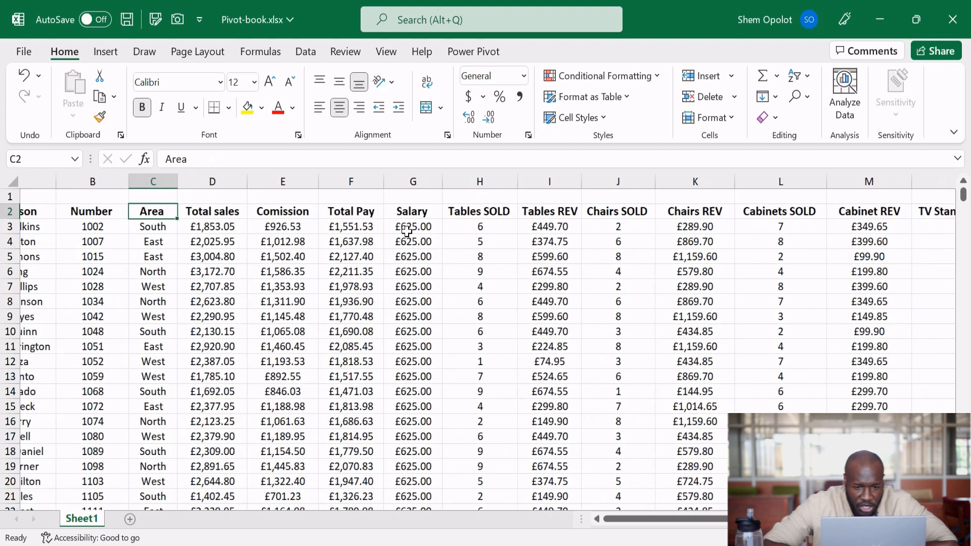
scroll(528, 230, right, 6)
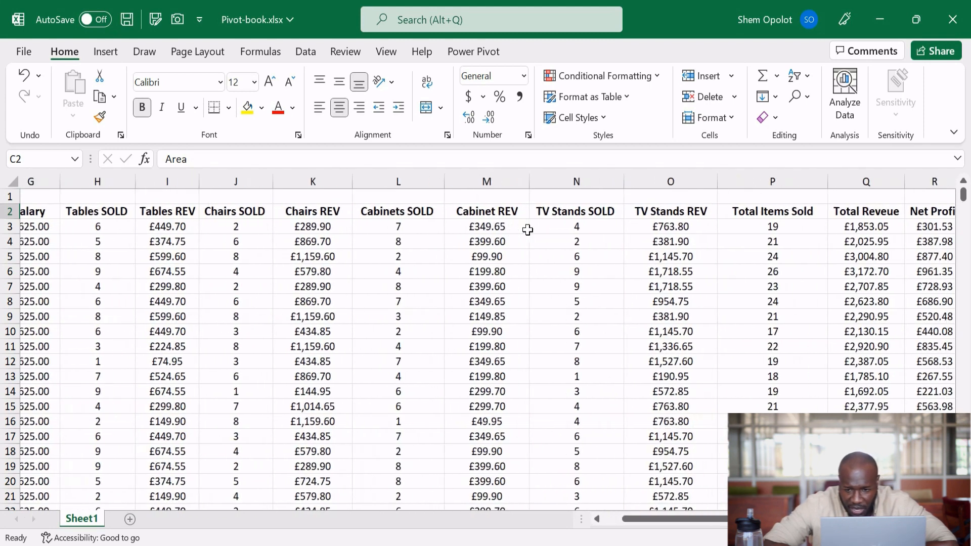
scroll(527, 230, left, 6)
scroll(527, 230, left, 4)
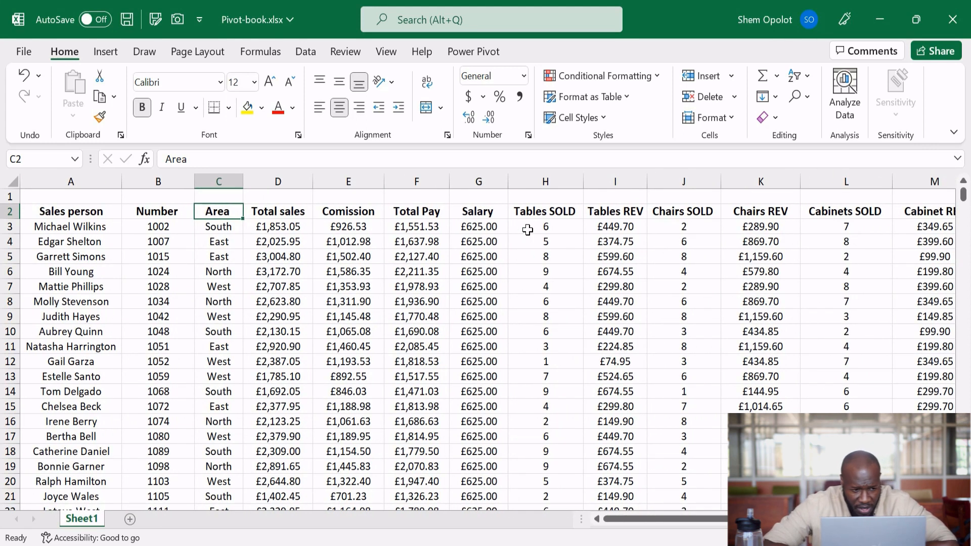
click(288, 212)
click(338, 211)
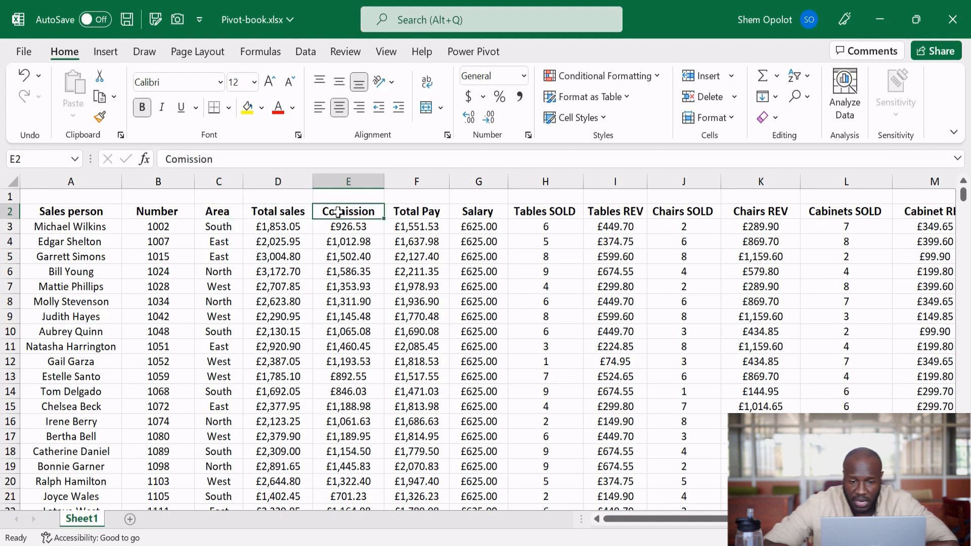
Look through the sales person records down the table for blank rows.
scroll(94, 314, down, 14)
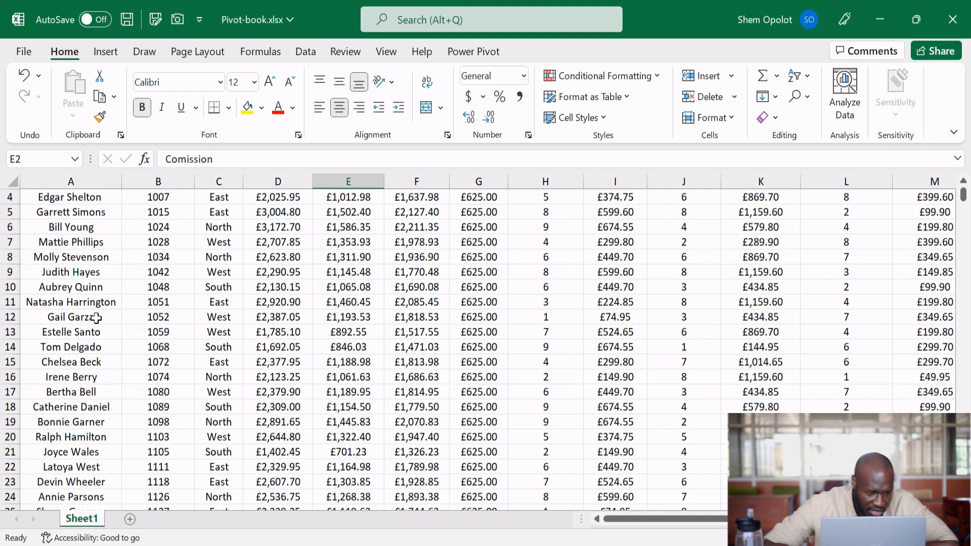
scroll(96, 319, up, 4)
scroll(96, 319, up, 9)
scroll(96, 317, down, 8)
scroll(96, 318, up, 9)
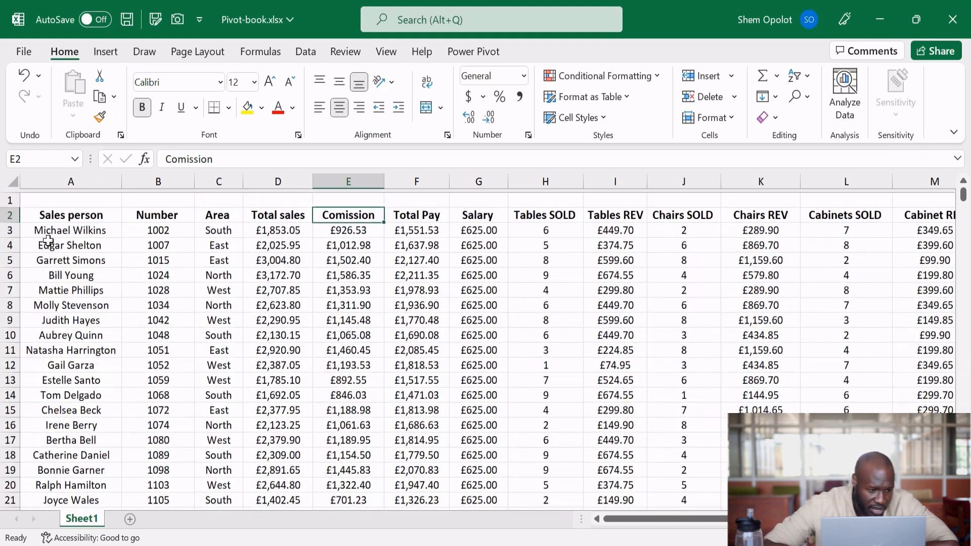
Insert a blank row above the record in row 5 and undo the insertion.
click(9, 256)
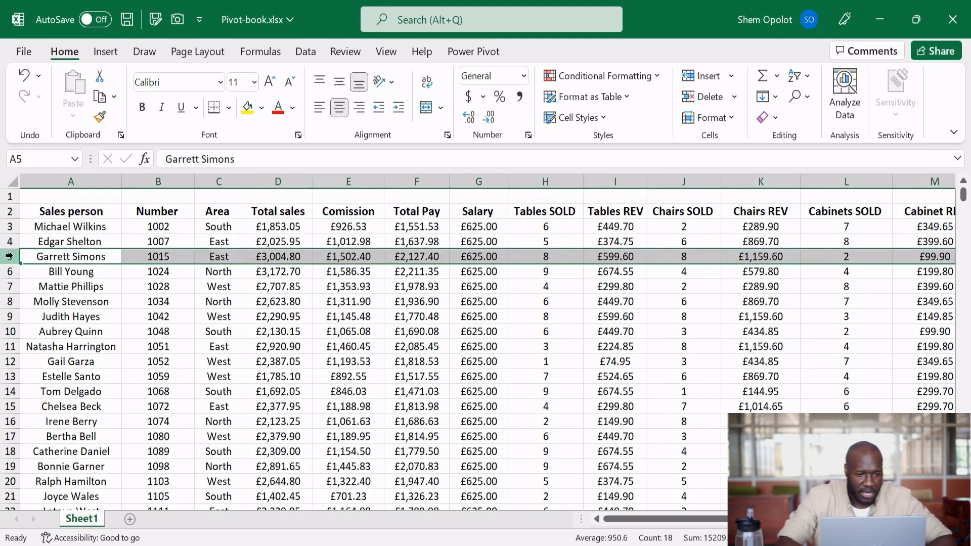
click(114, 298)
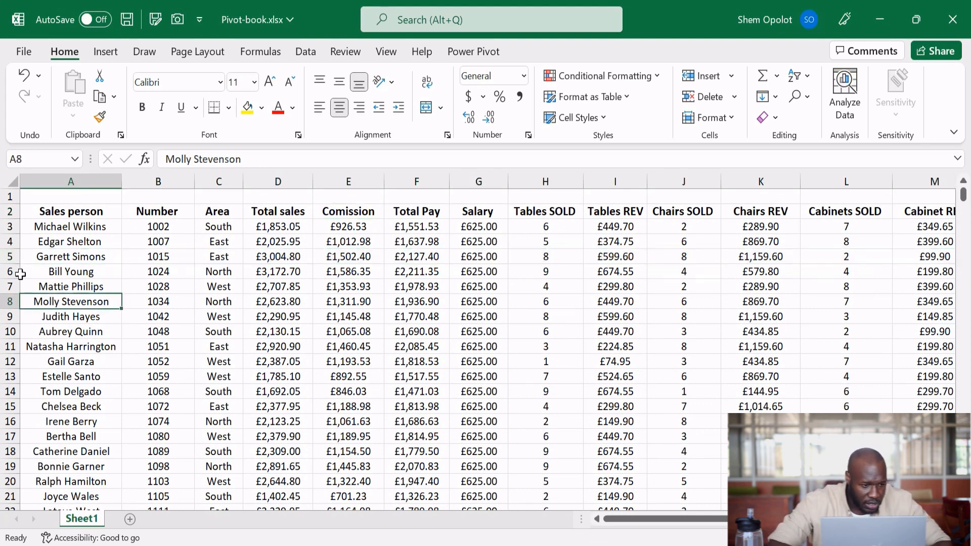
click(8, 255)
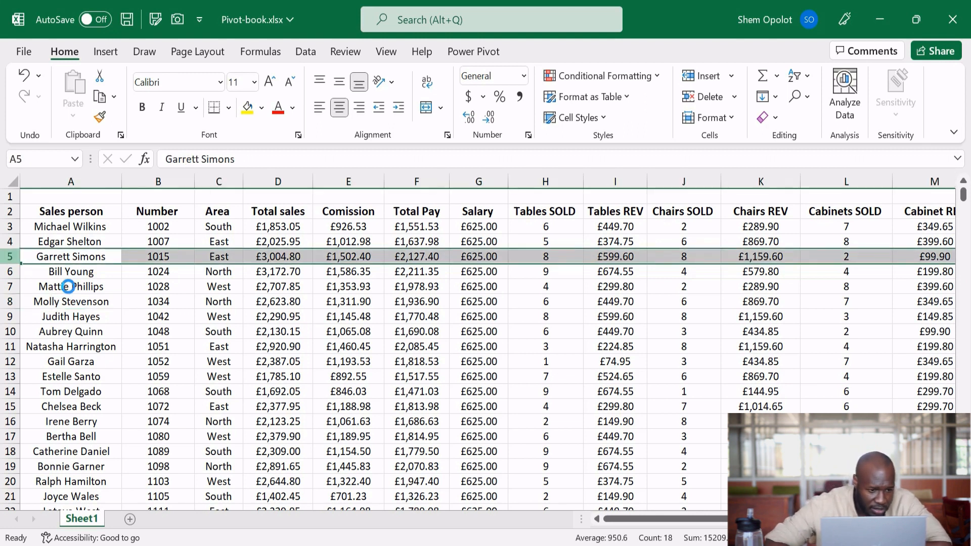
key(ctrl+shift+plus)
click(166, 315)
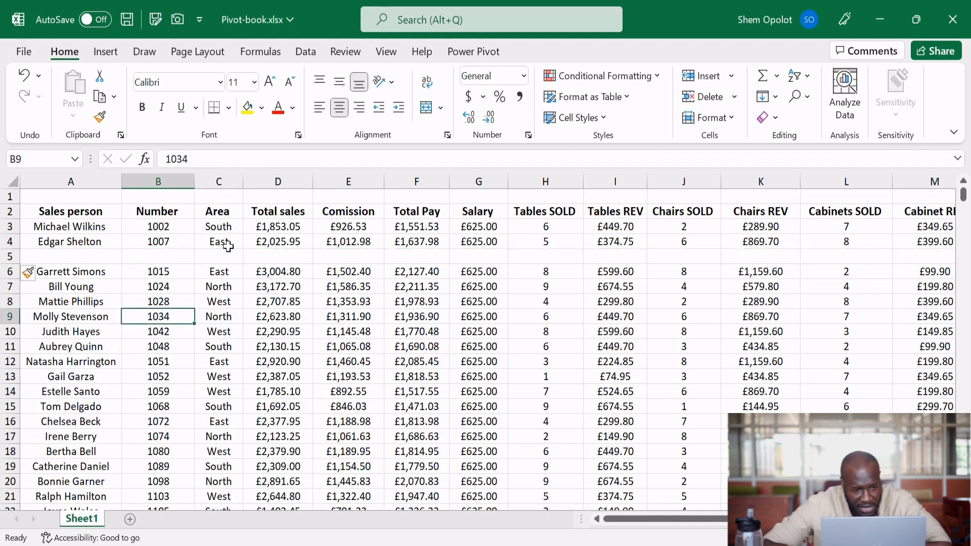
key(ctrl+z)
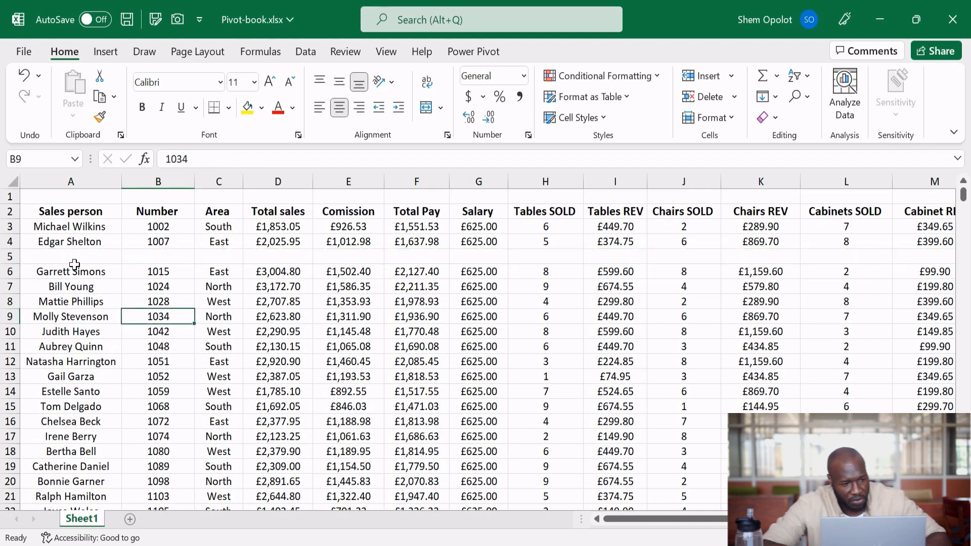
key(ctrl+z)
click(227, 330)
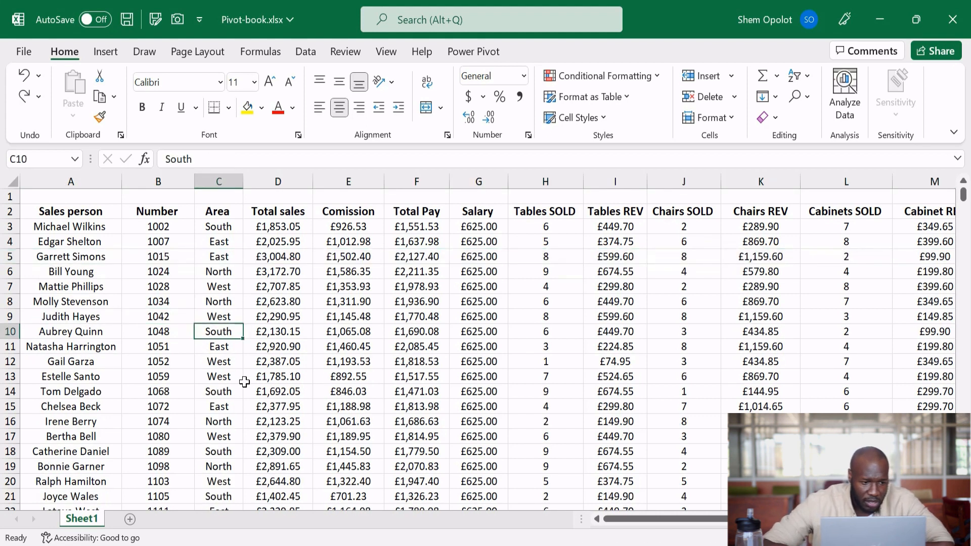
scroll(247, 375, down, 5)
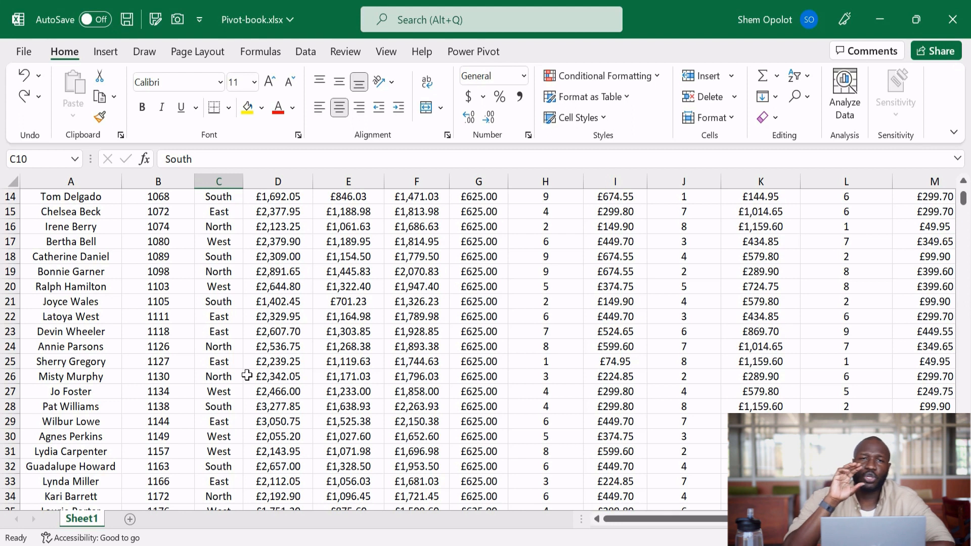
scroll(279, 329, up, 5)
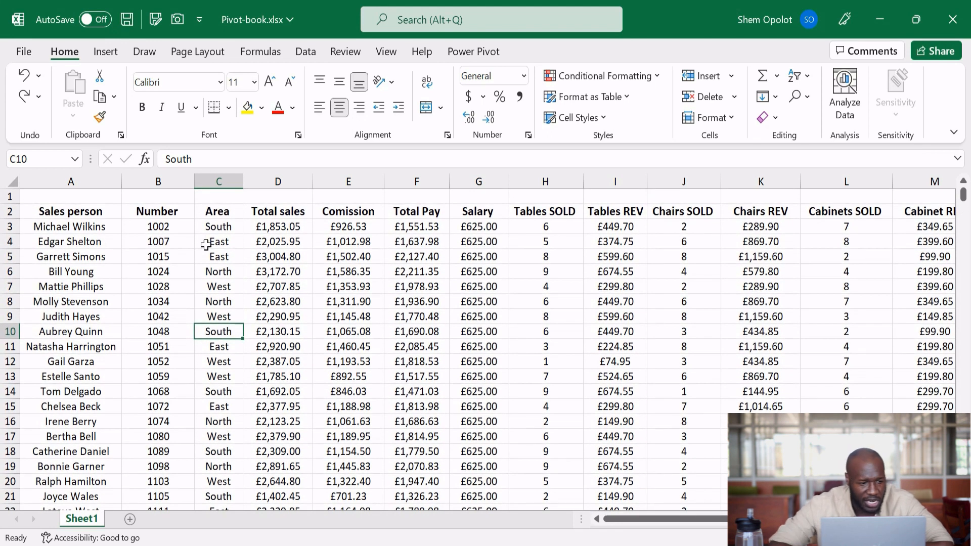
click(292, 347)
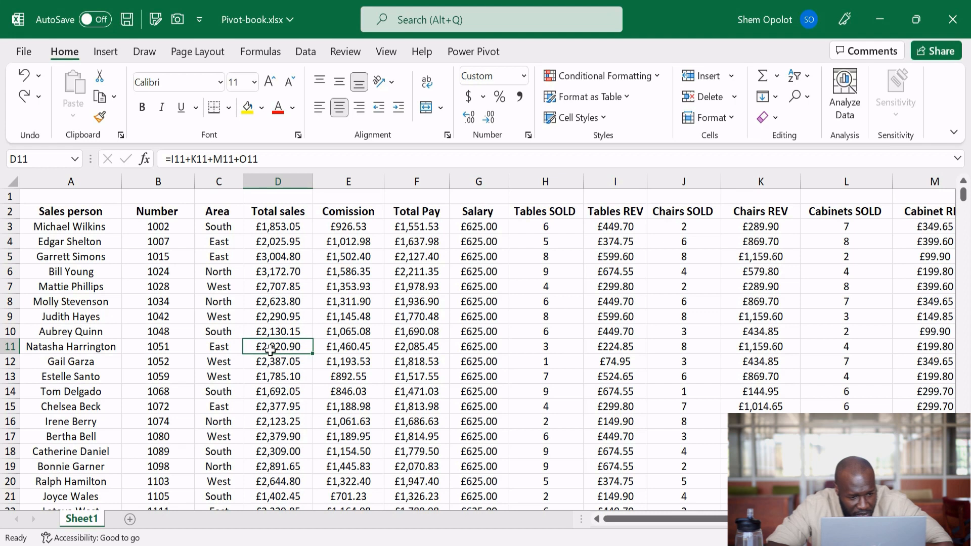
Examine the sales records from the row 2 headings downward to check that the data is continuous.
scroll(274, 445, down, 1)
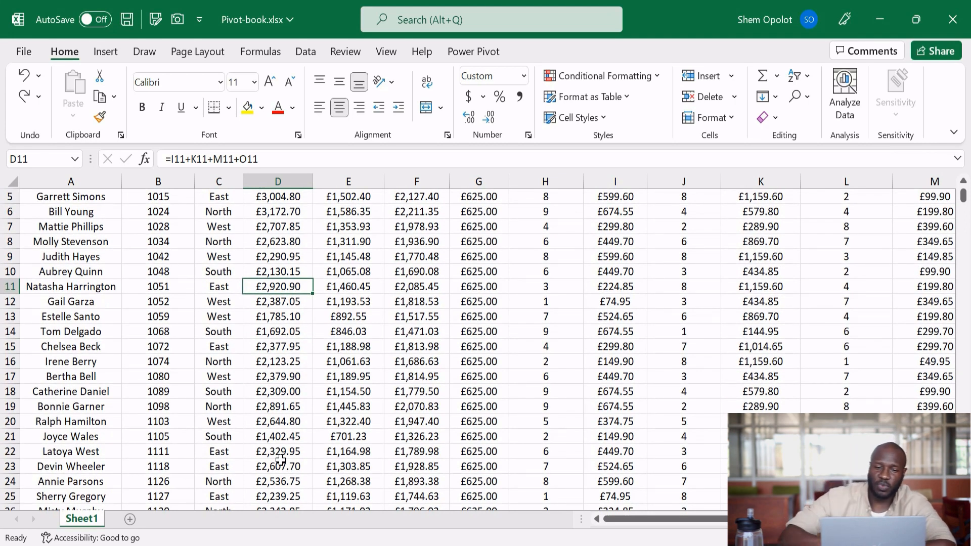
scroll(410, 375, up, 2)
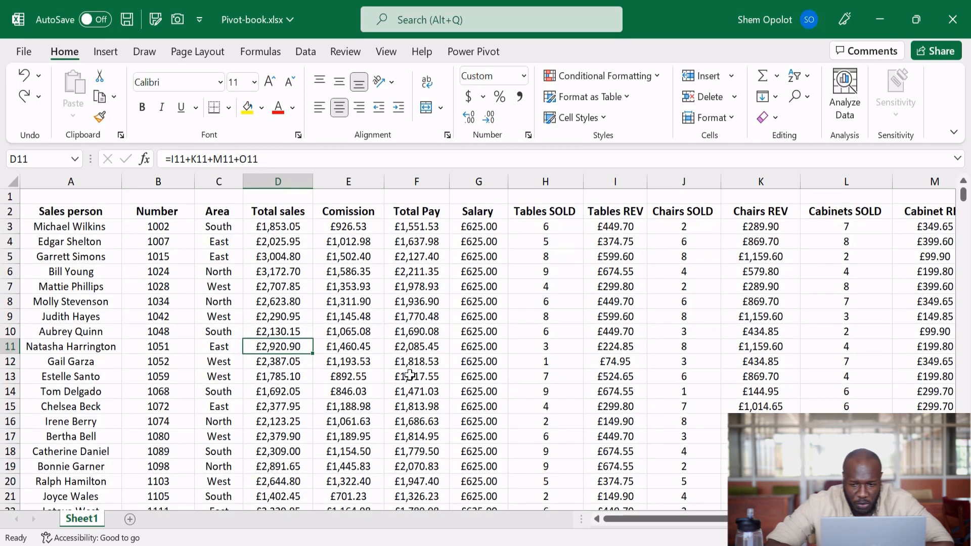
scroll(410, 375, down, 15)
scroll(410, 374, up, 10)
scroll(410, 375, up, 5)
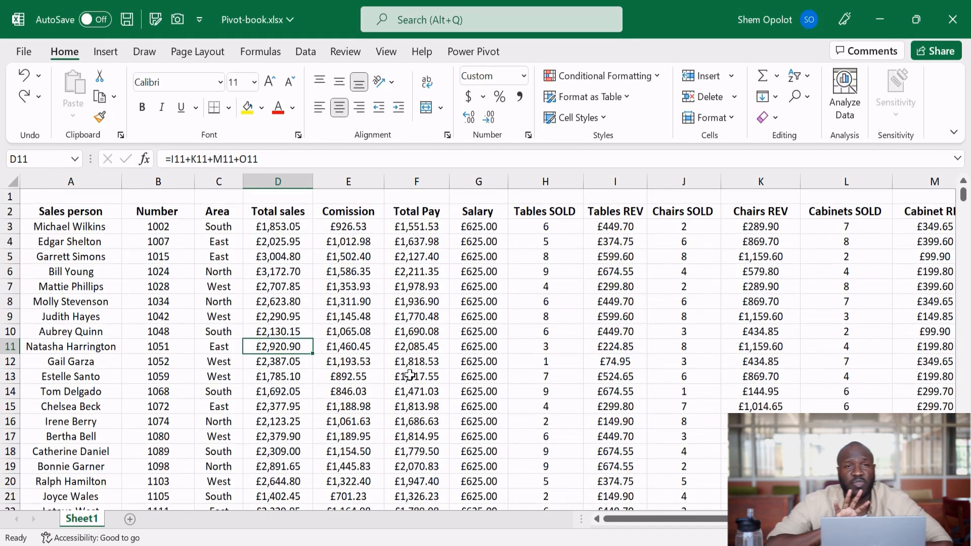
scroll(359, 305, down, 12)
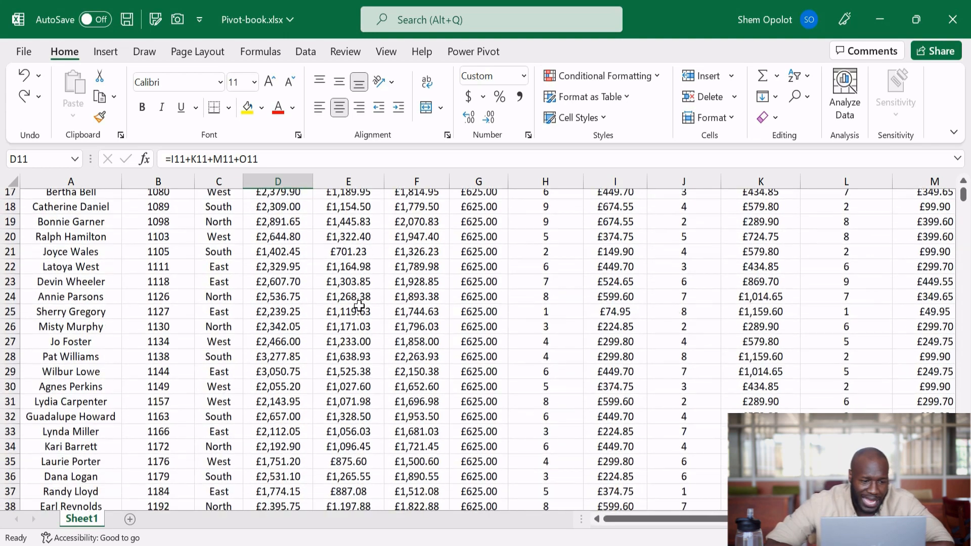
scroll(359, 305, up, 12)
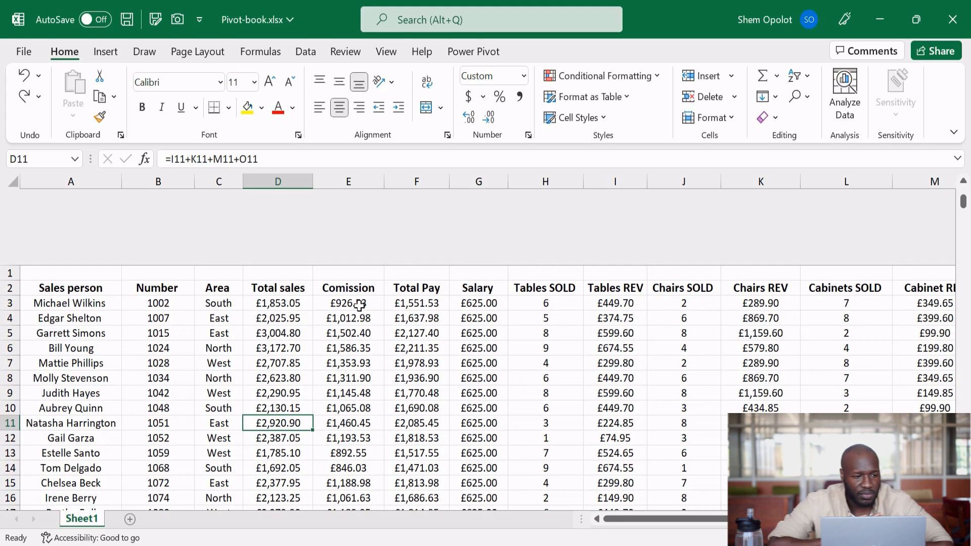
scroll(359, 305, down, 2)
scroll(359, 305, up, 3)
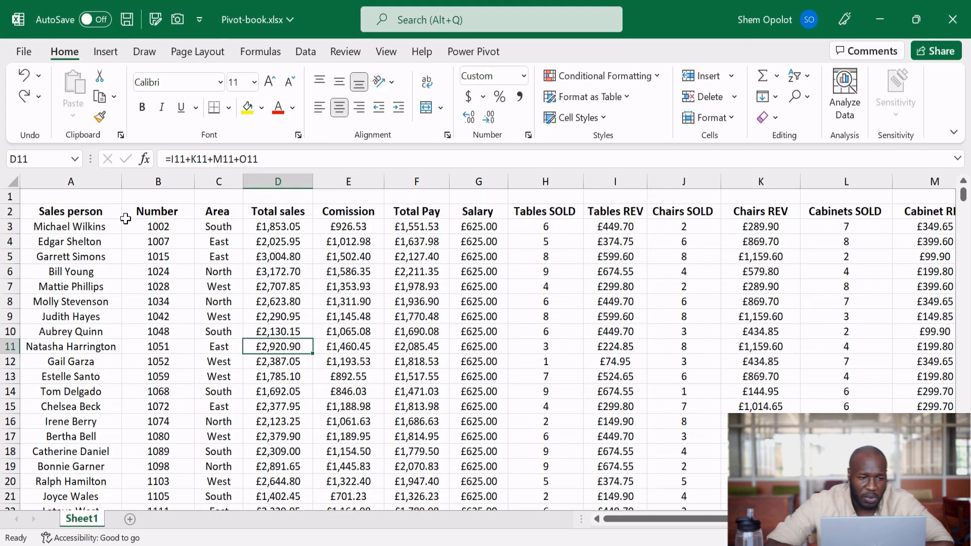
Convert the sales data in A2:R52 into a table, keeping row 2 as its headers.
click(106, 214)
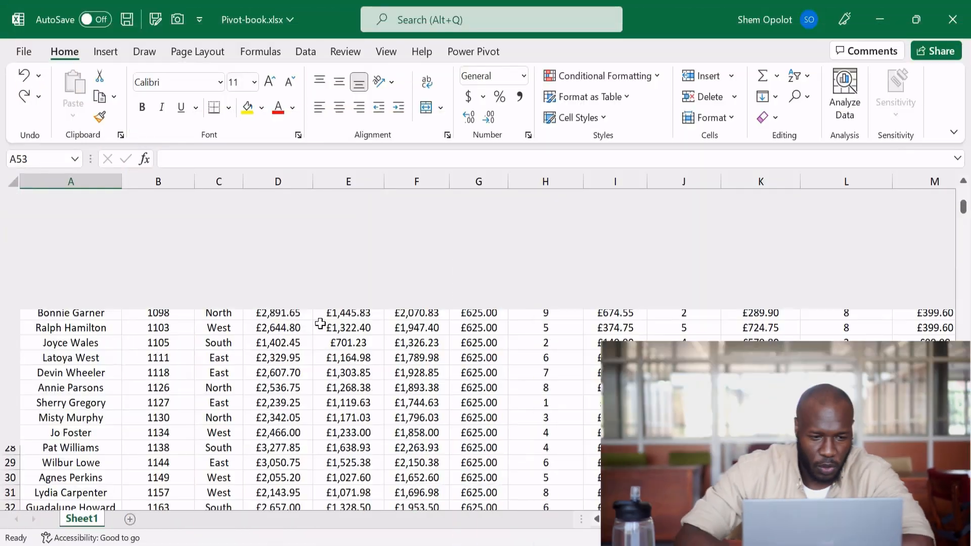
scroll(318, 320, up, 6)
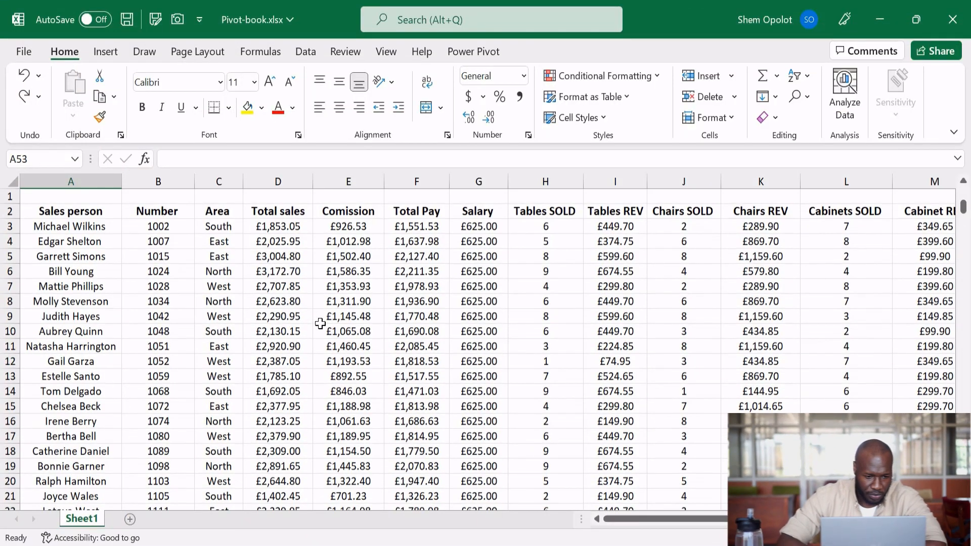
click(92, 216)
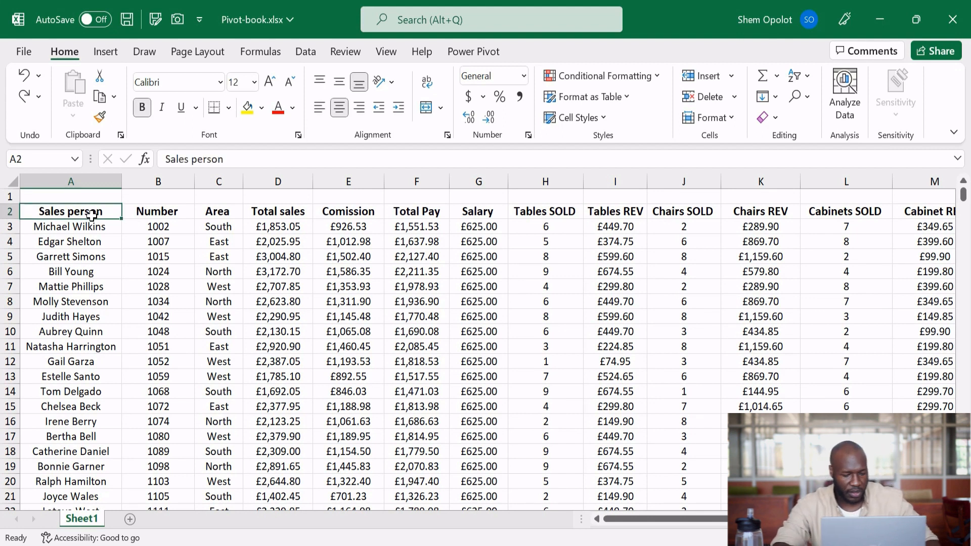
key(ctrl+t)
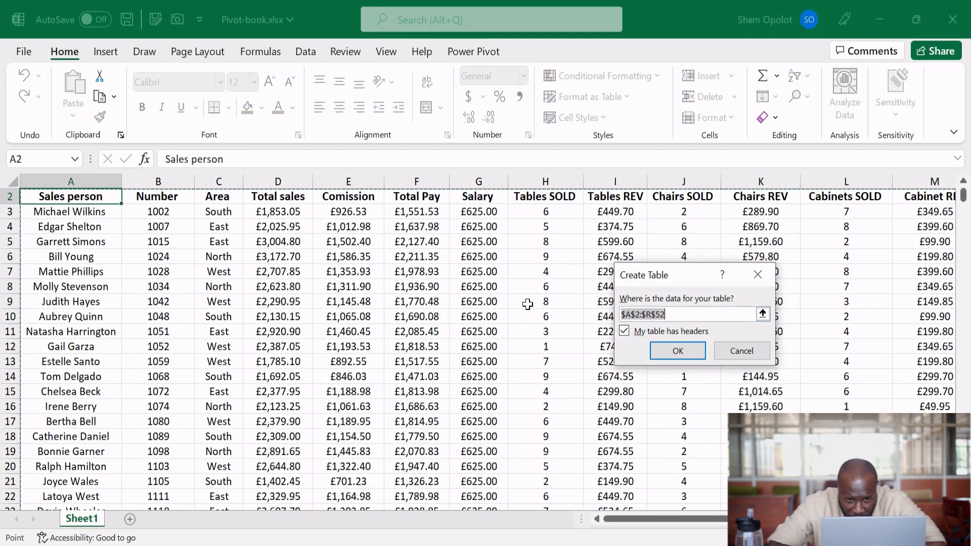
scroll(527, 304, down, 10)
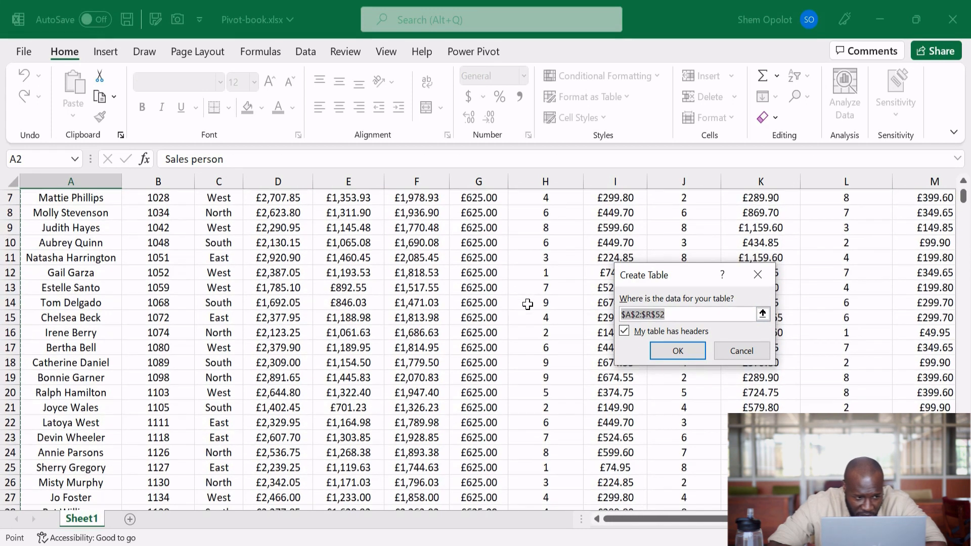
scroll(527, 304, down, 4)
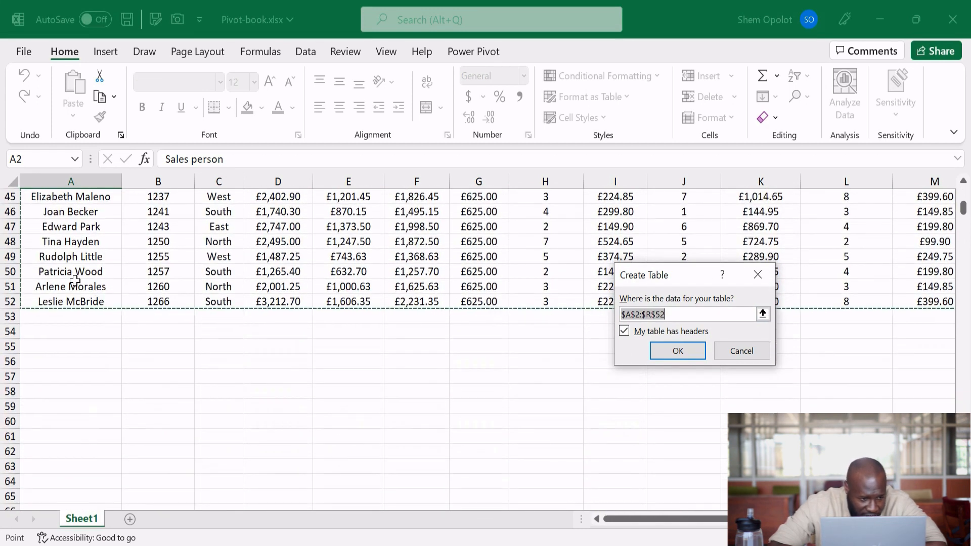
scroll(360, 310, right, 5)
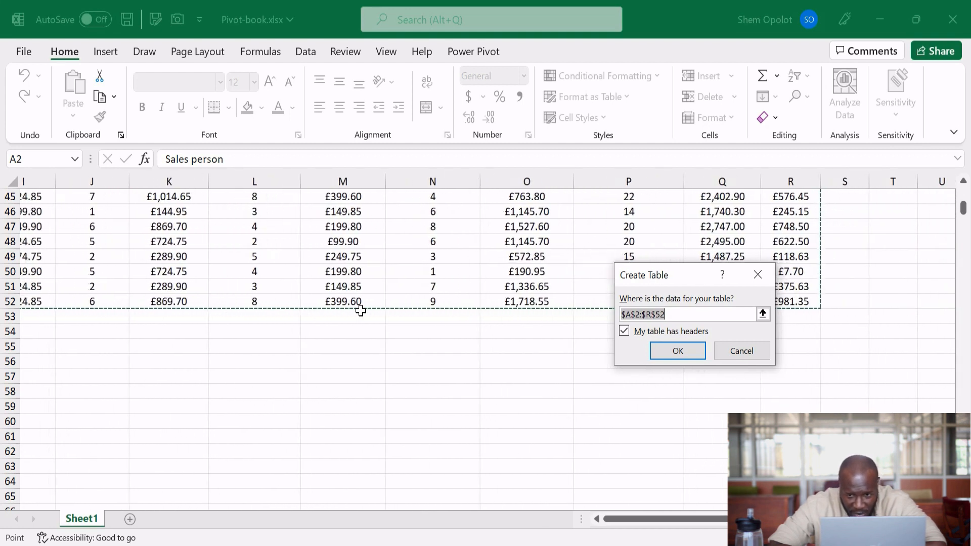
scroll(361, 311, up, 12)
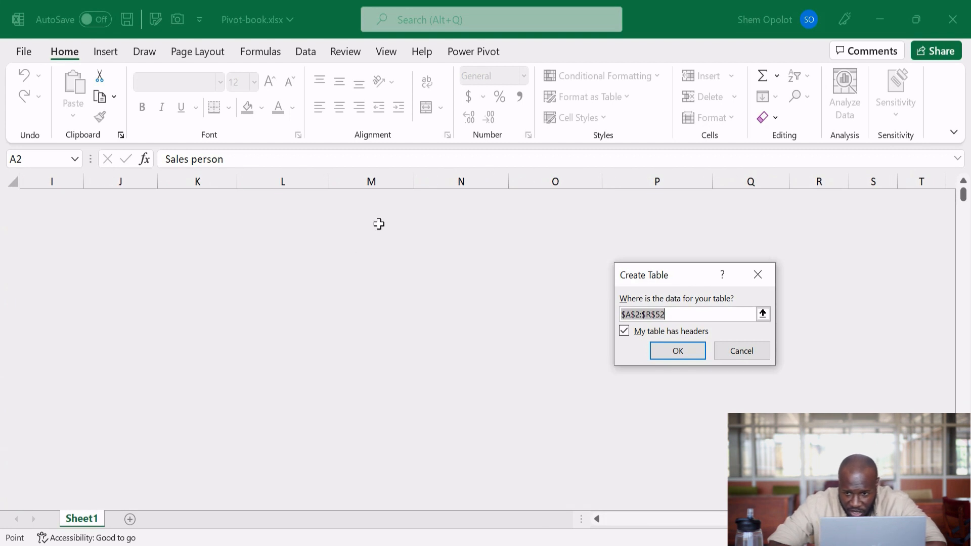
scroll(418, 320, left, 3)
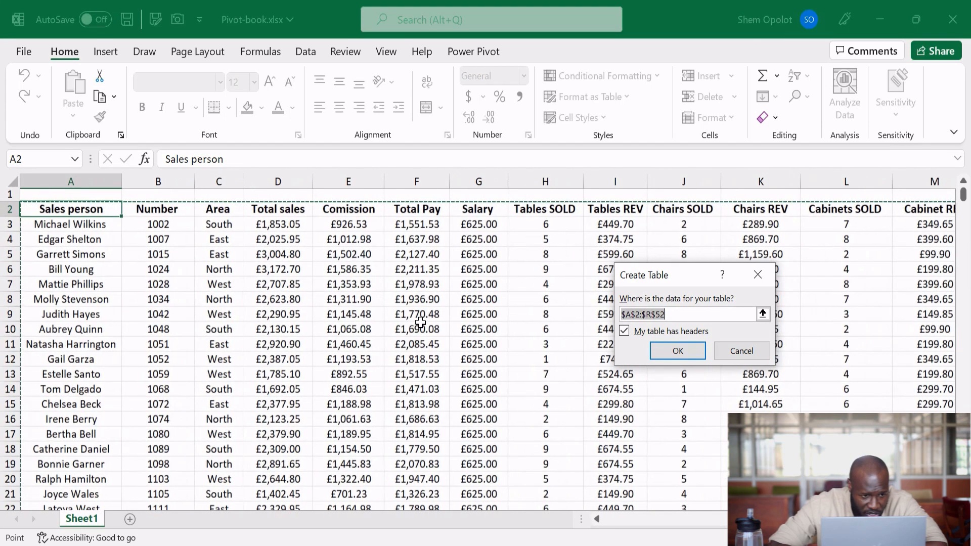
scroll(369, 325, right, 1)
scroll(365, 326, right, 5)
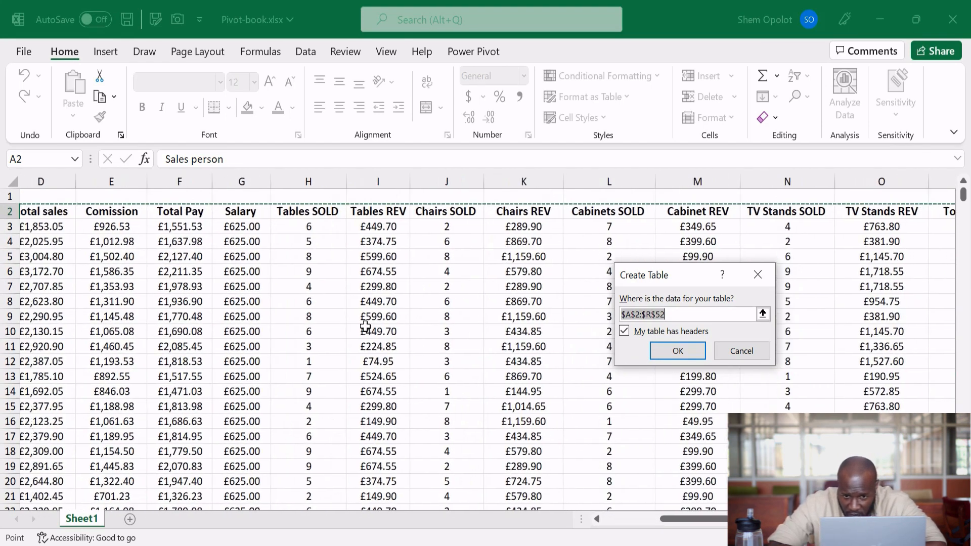
scroll(365, 326, left, 1)
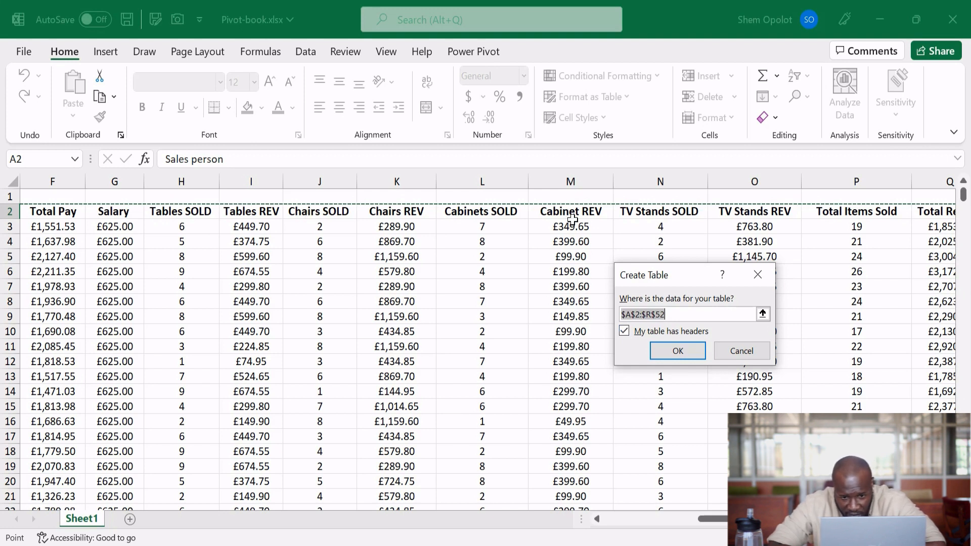
click(684, 350)
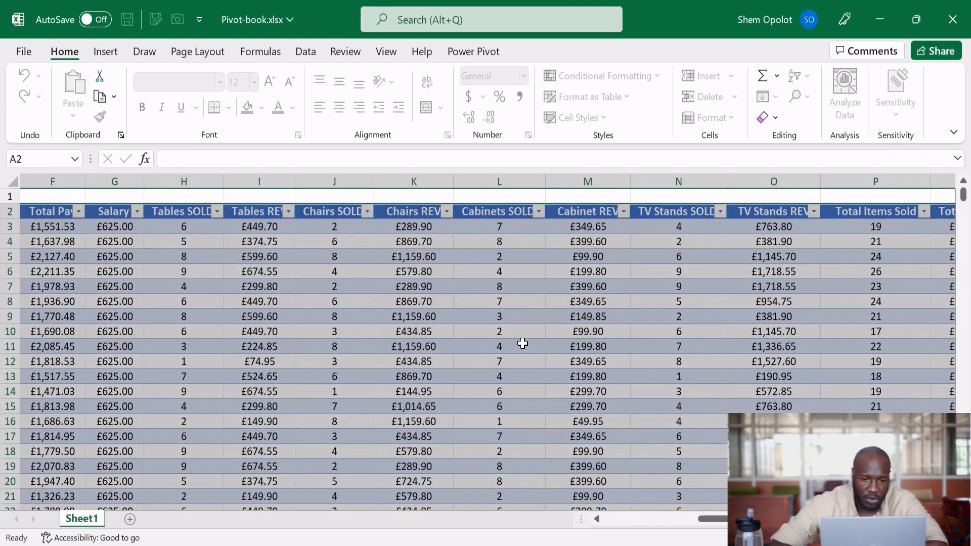
click(499, 346)
Clear the blue banded table style from the sales table.
scroll(441, 427, down, 4)
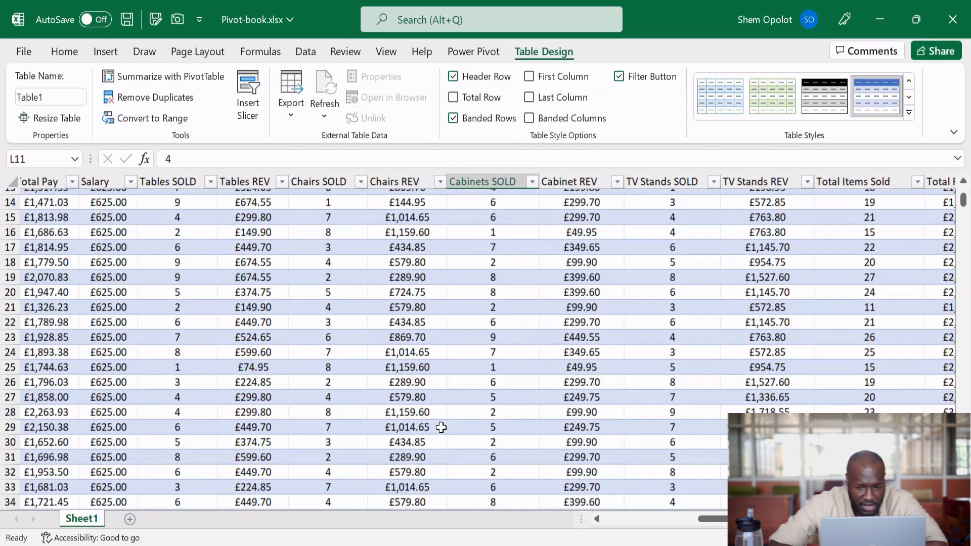
scroll(444, 521, up, 4)
scroll(444, 521, left, 3)
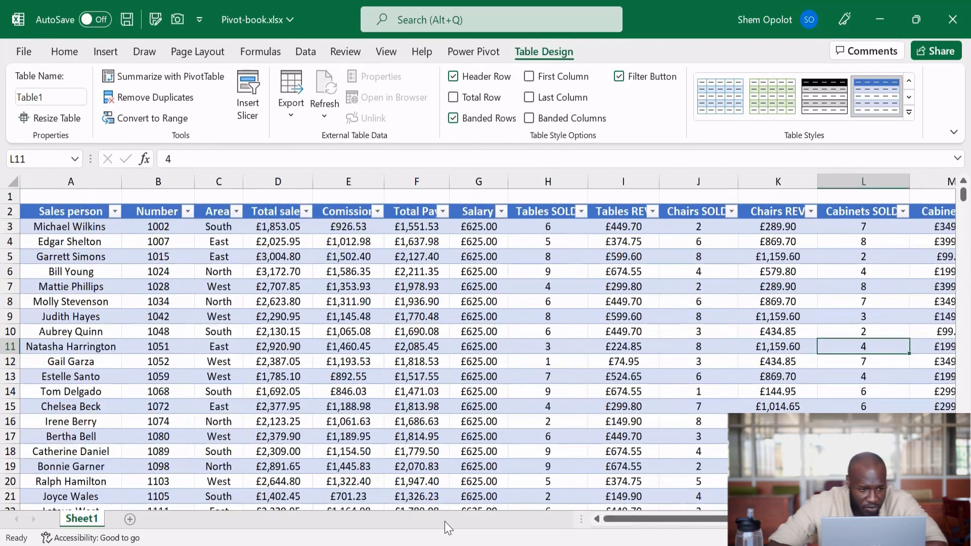
scroll(376, 439, down, 3)
scroll(376, 439, up, 3)
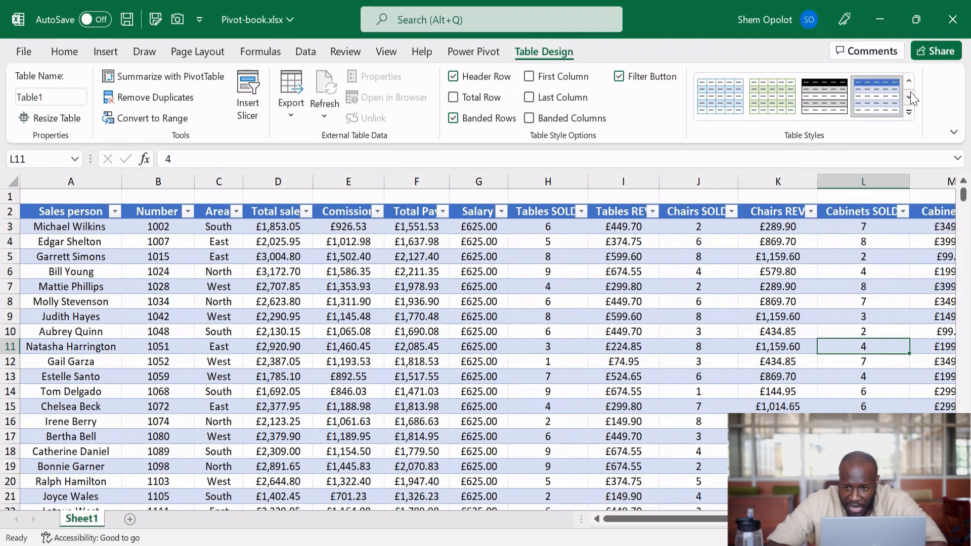
click(909, 96)
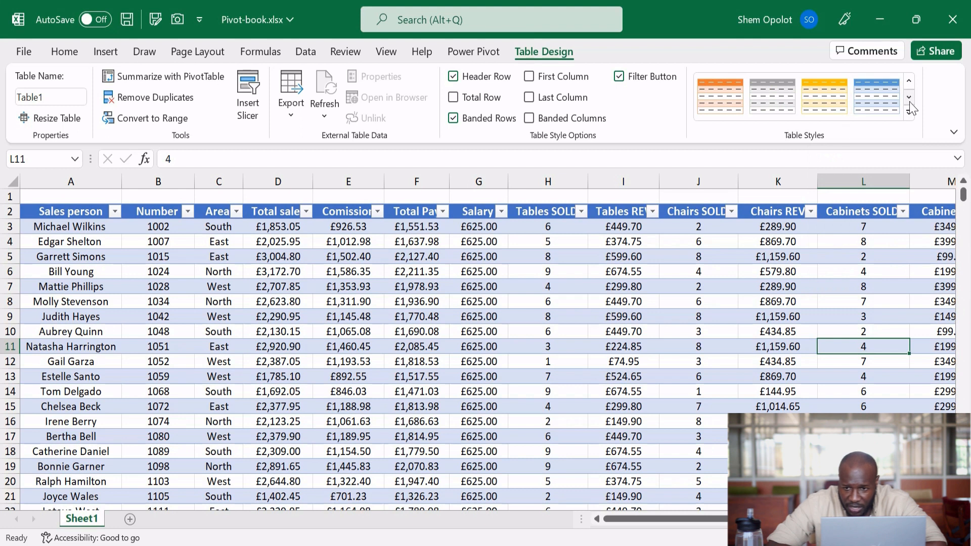
click(909, 101)
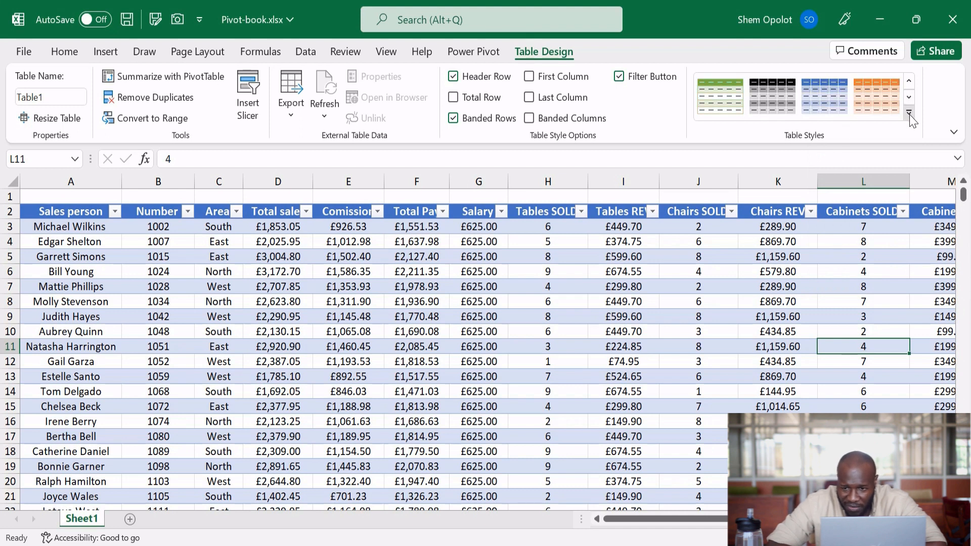
click(909, 113)
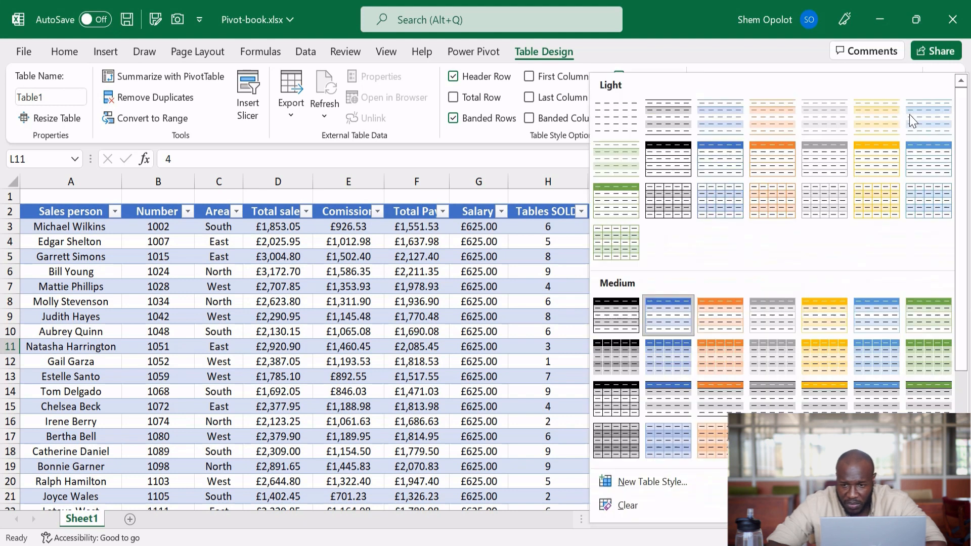
click(613, 507)
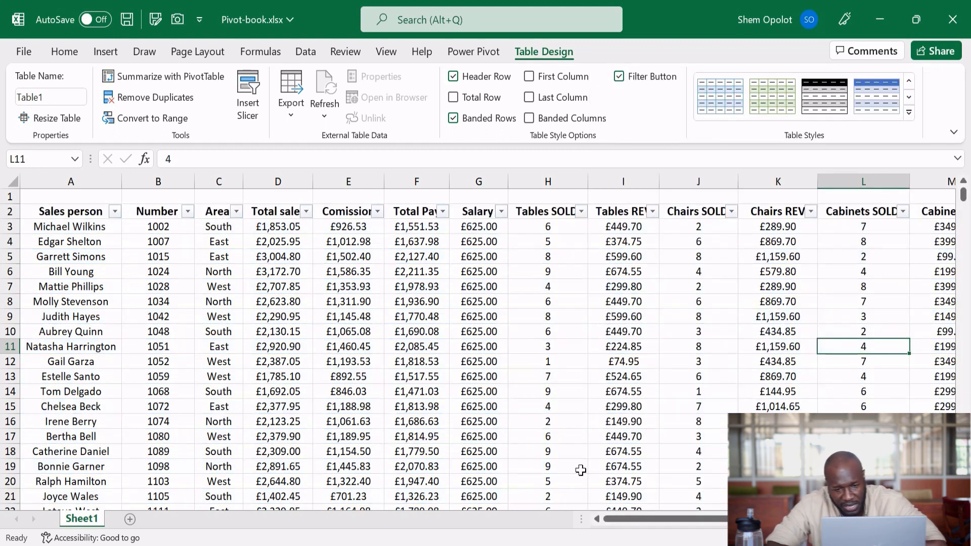
Insert a PivotTable based on Table1 and place it on a new worksheet.
scroll(460, 422, down, 4)
scroll(460, 422, up, 4)
scroll(460, 422, down, 9)
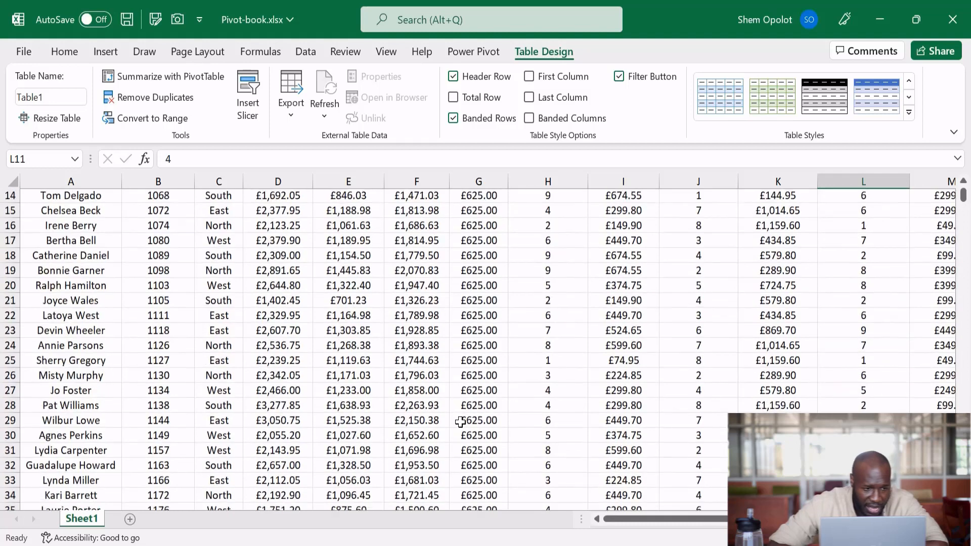
scroll(460, 422, down, 4)
scroll(459, 422, up, 14)
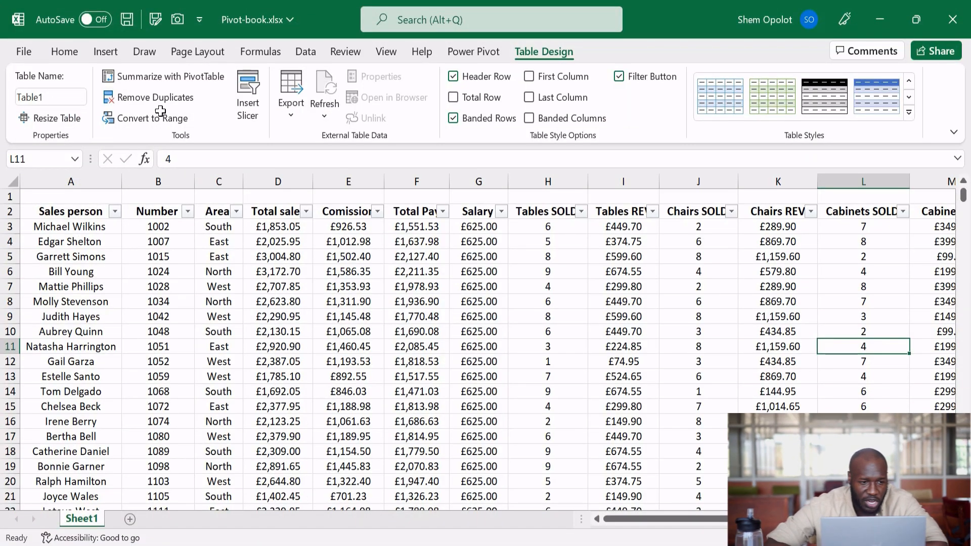
click(108, 54)
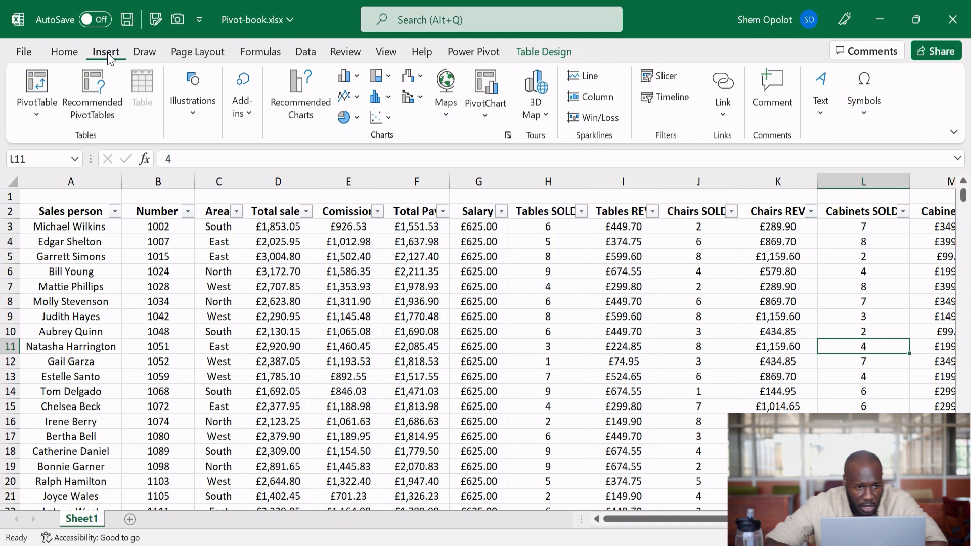
click(36, 90)
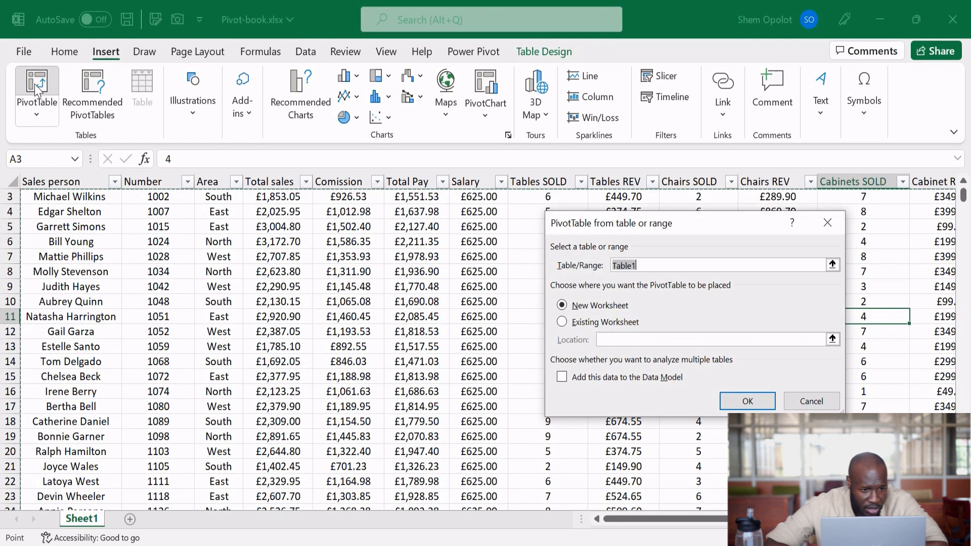
drag(715, 223, 651, 215)
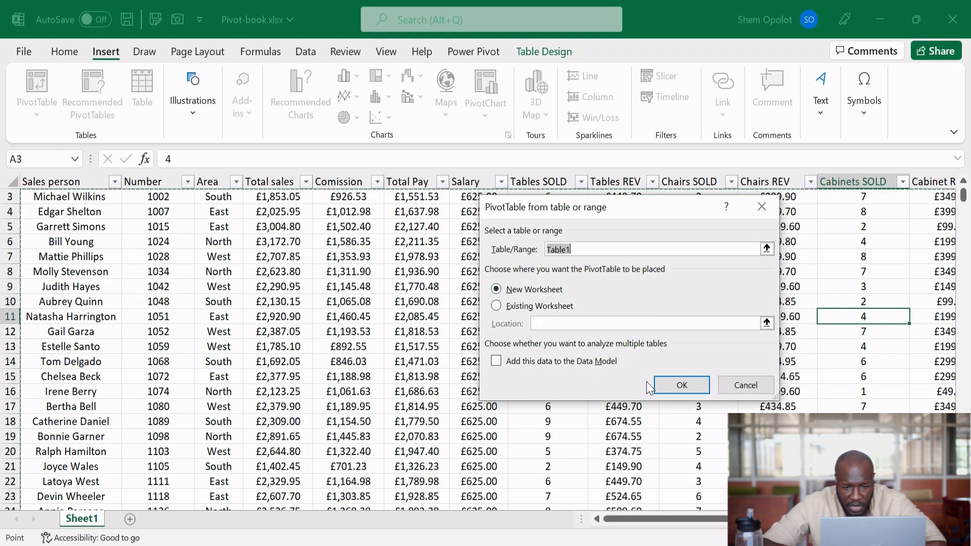
click(682, 386)
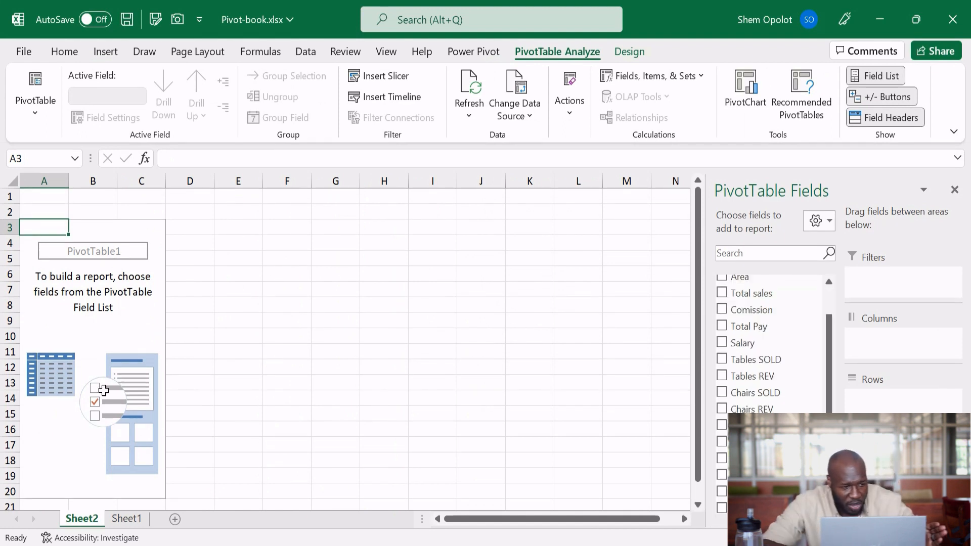
Look through the PivotTable's available fields, from Sales person to Net Profit.
scroll(810, 301, down, 1)
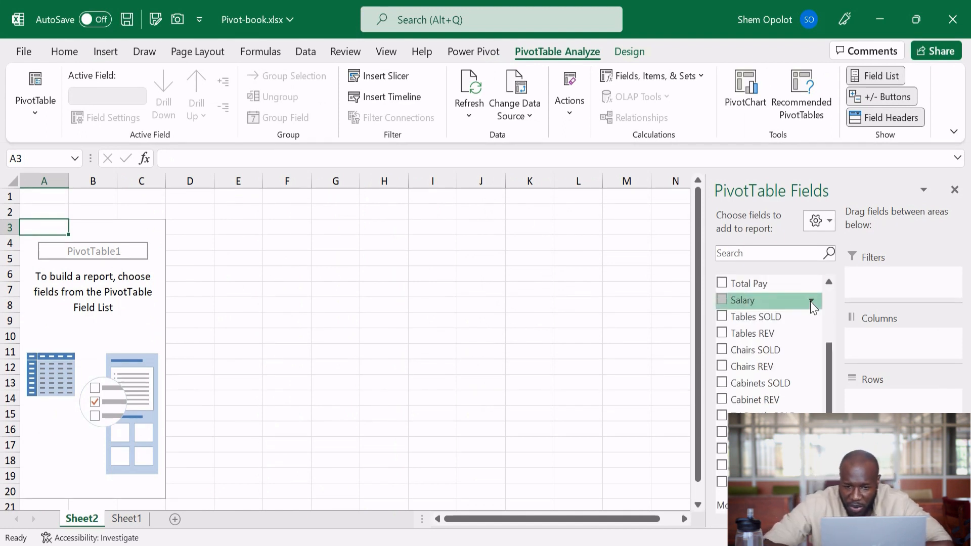
scroll(792, 402, up, 2)
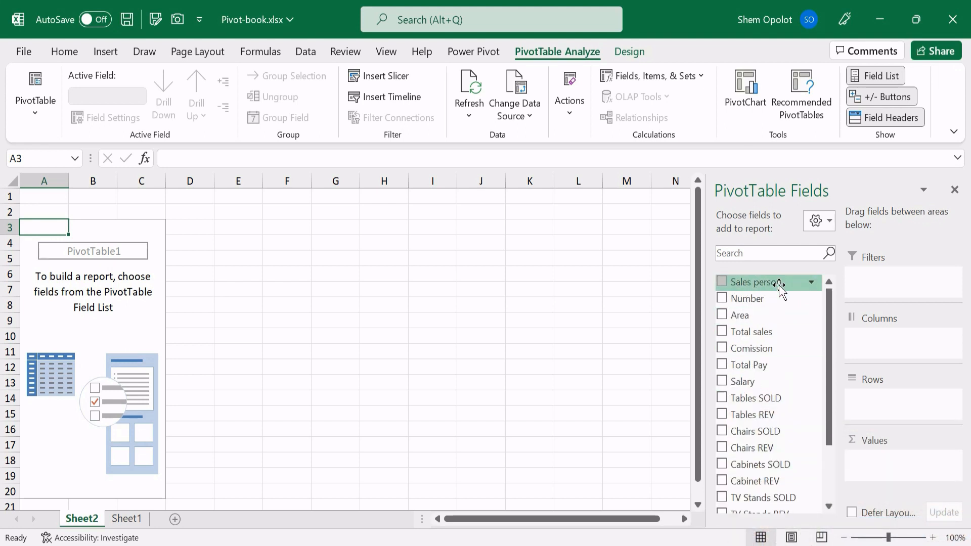
scroll(772, 371, down, 2)
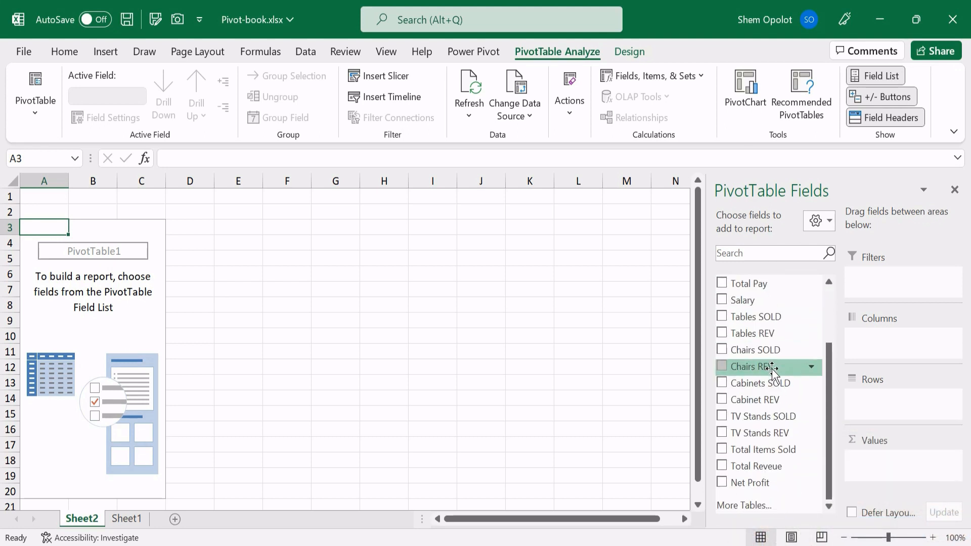
scroll(785, 399, up, 2)
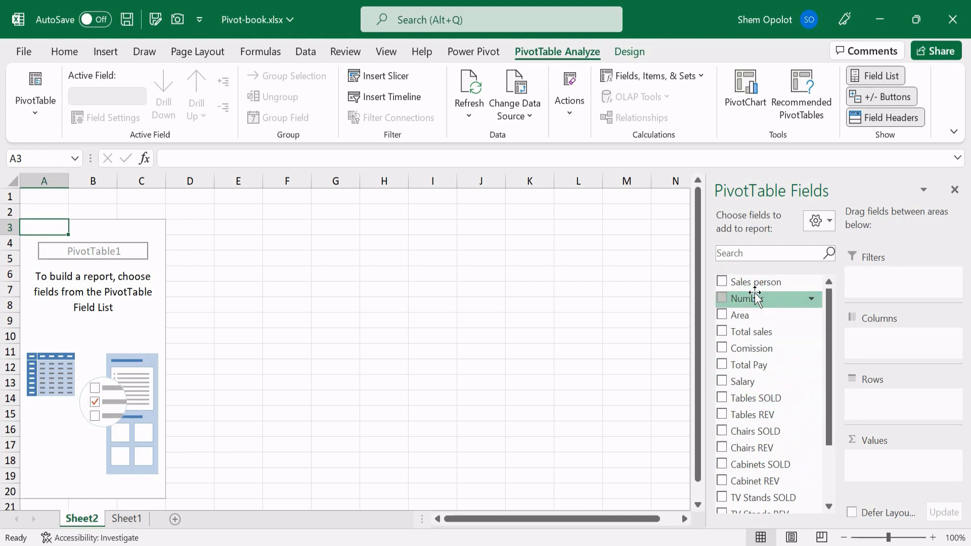
Try the stacked layout of the fields and areas sections, and restore the side-by-side layout.
scroll(764, 455, down, 2)
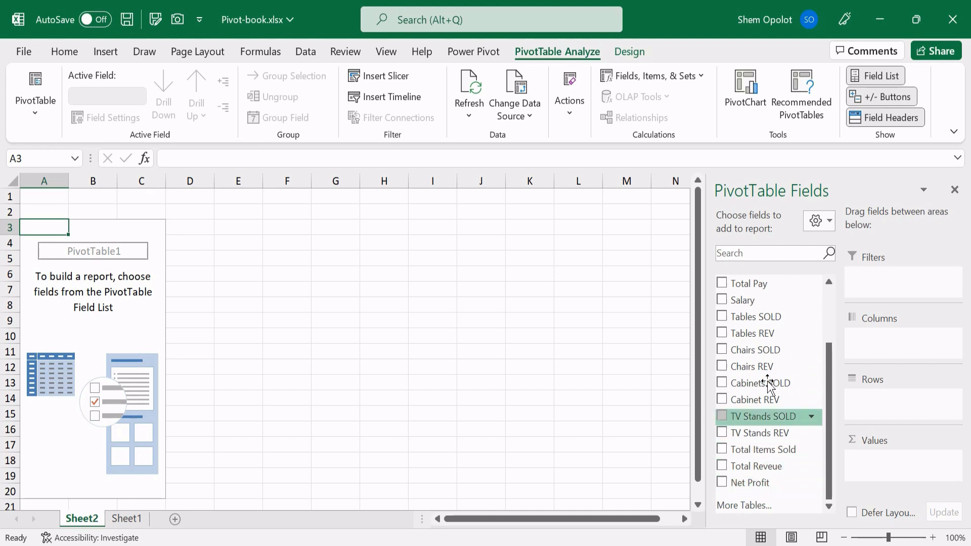
scroll(769, 390, up, 2)
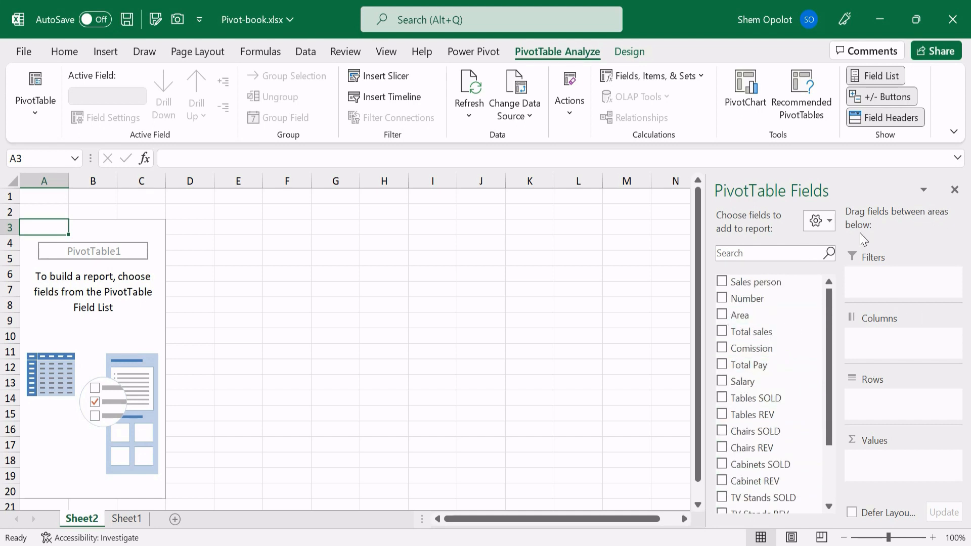
click(830, 223)
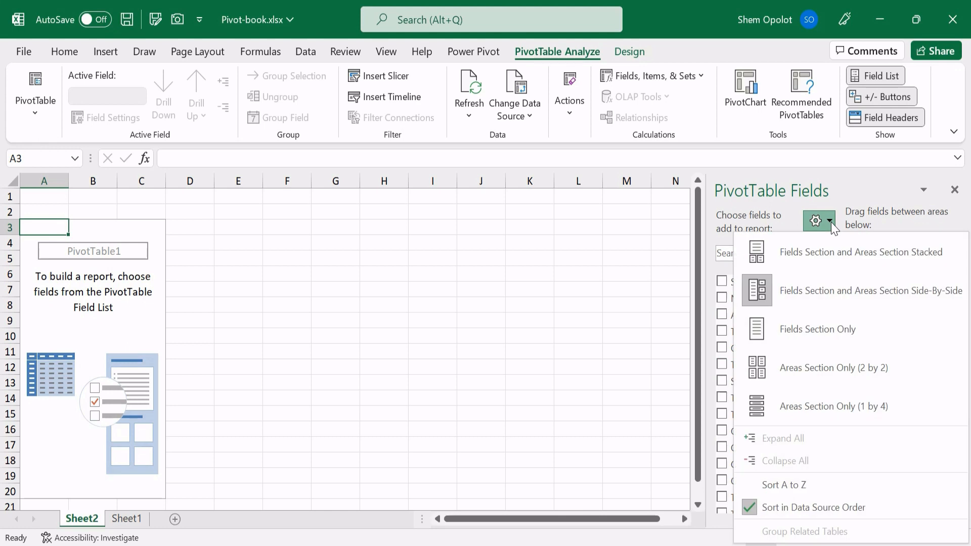
click(785, 269)
scroll(797, 329, down, 3)
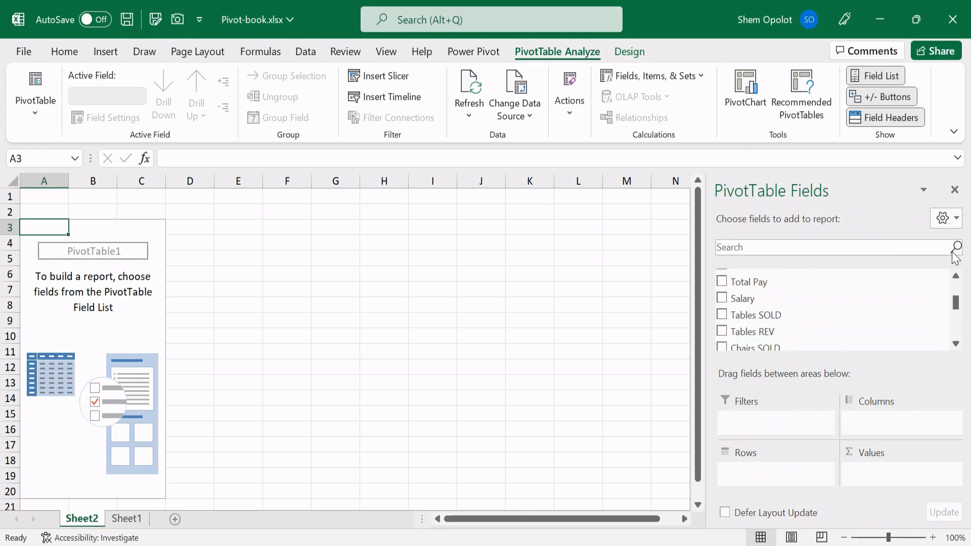
click(955, 218)
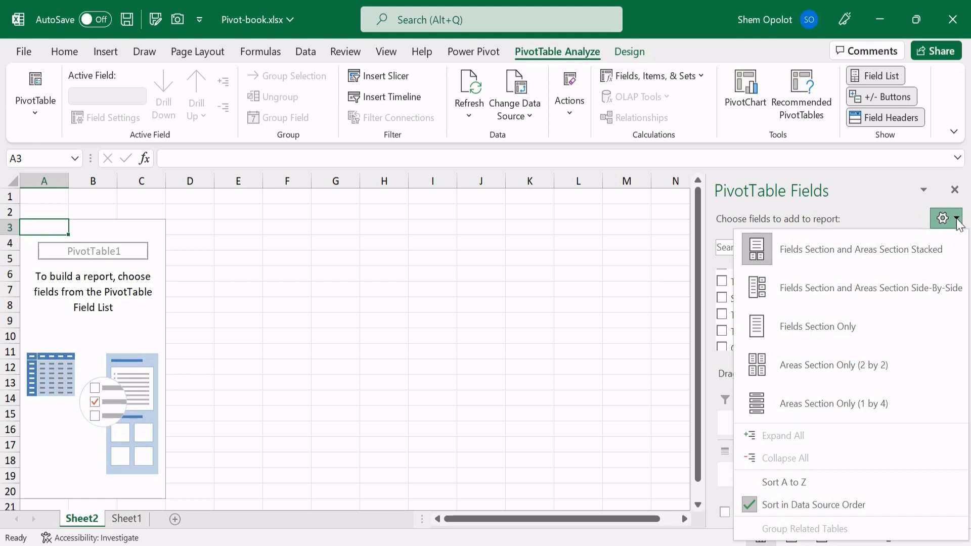
click(808, 290)
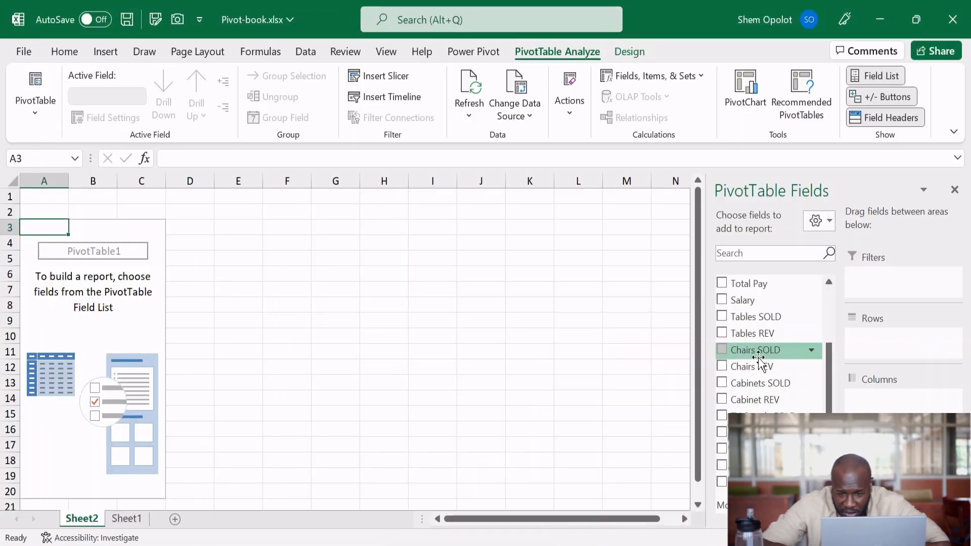
Place the Area field in the PivotTable's rows.
scroll(761, 362, up, 2)
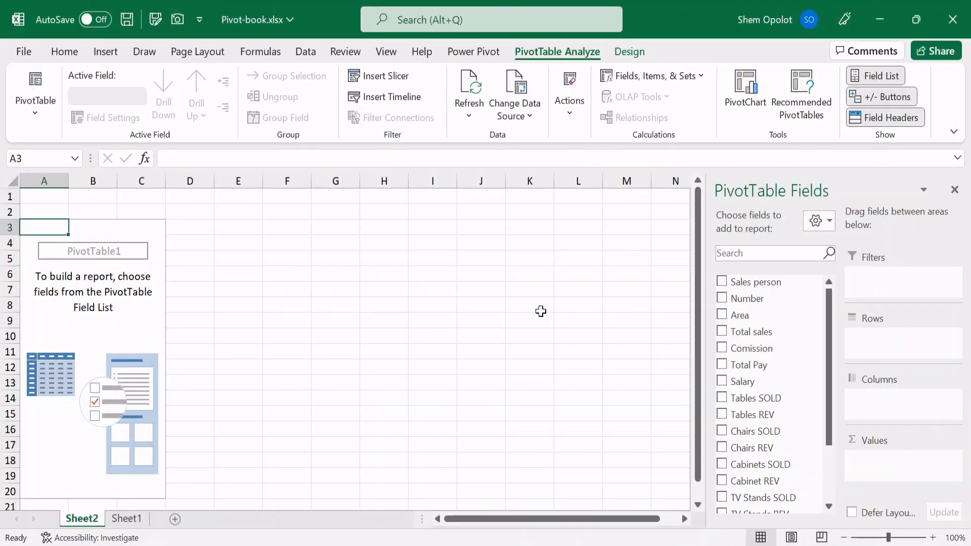
drag(738, 316, 868, 346)
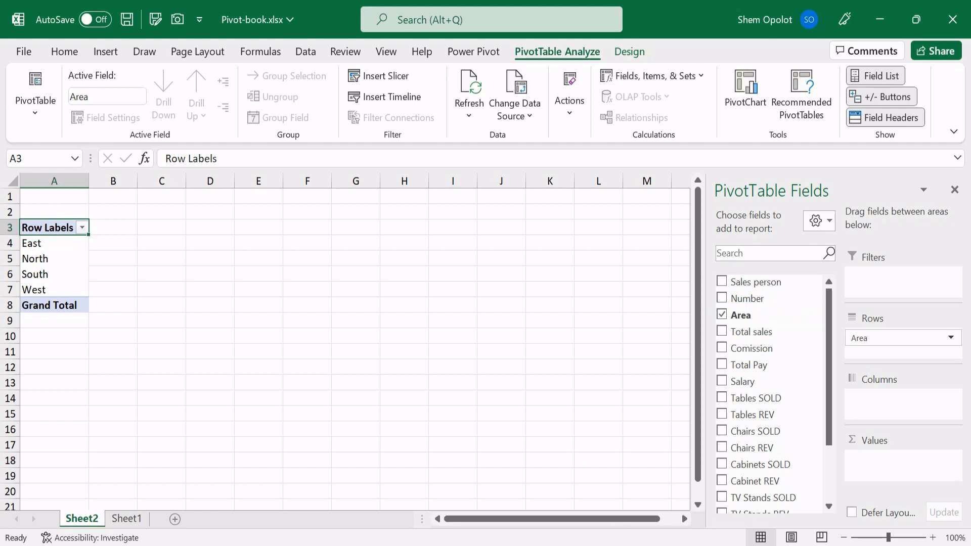
click(717, 545)
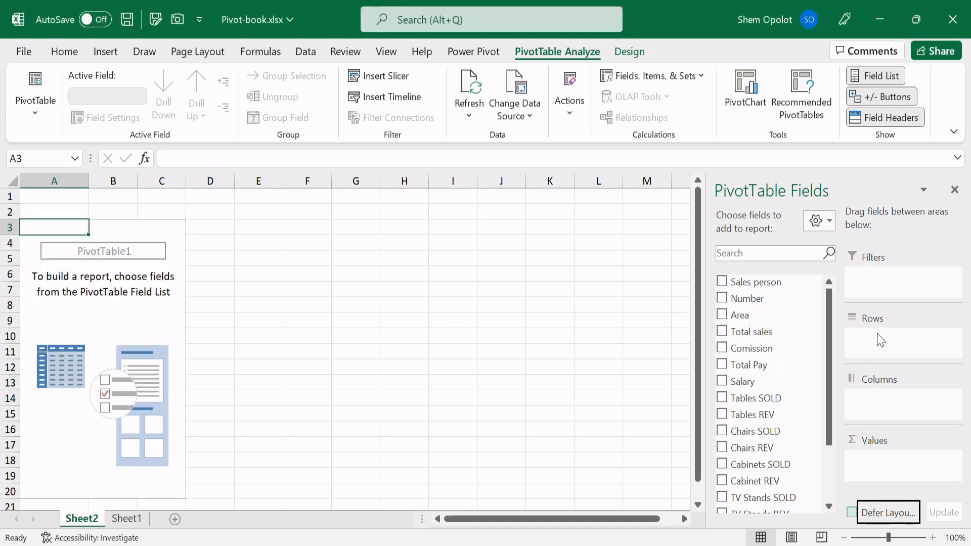
click(721, 315)
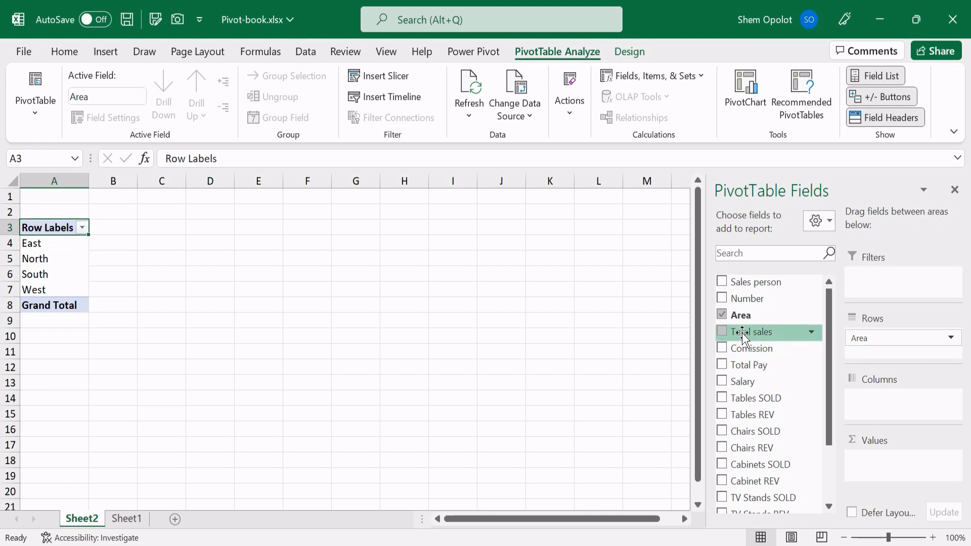
Examine the Total sales values in the source table on Sheet1 and return to the PivotTable on Sheet2.
click(128, 520)
scroll(283, 227, up, 1)
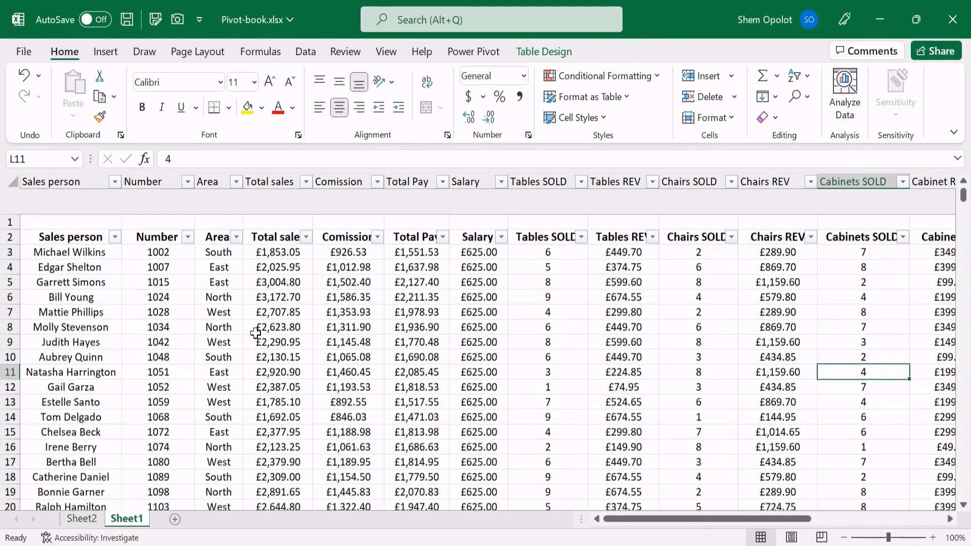
click(283, 227)
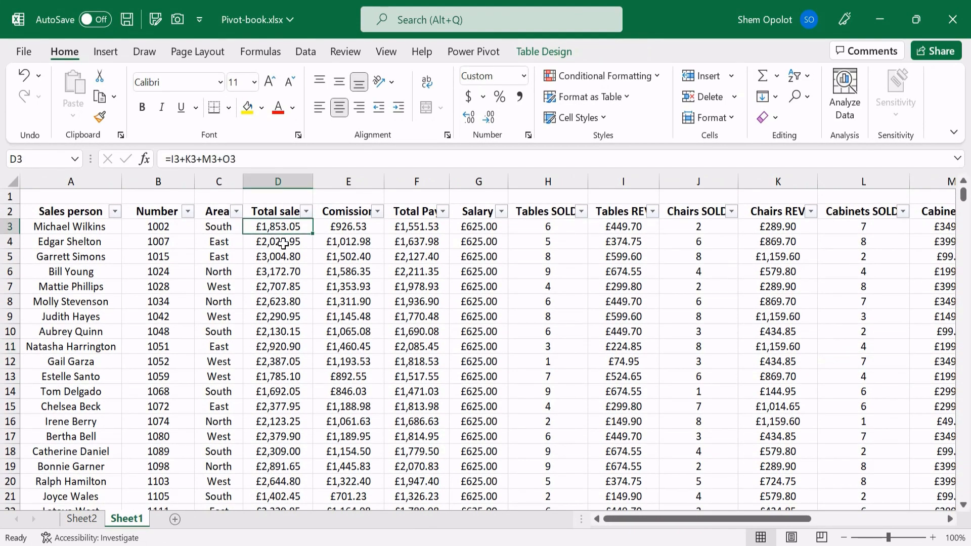
click(283, 242)
click(285, 264)
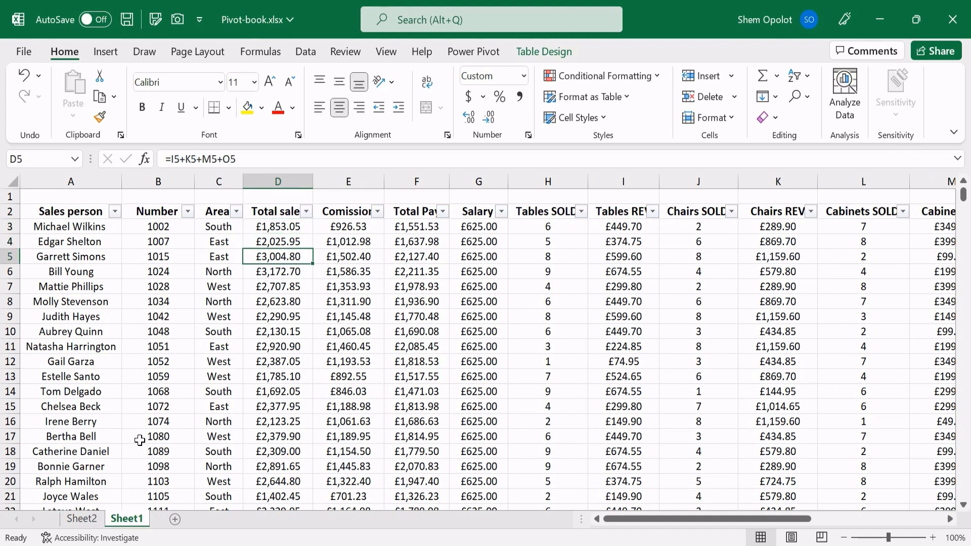
click(89, 521)
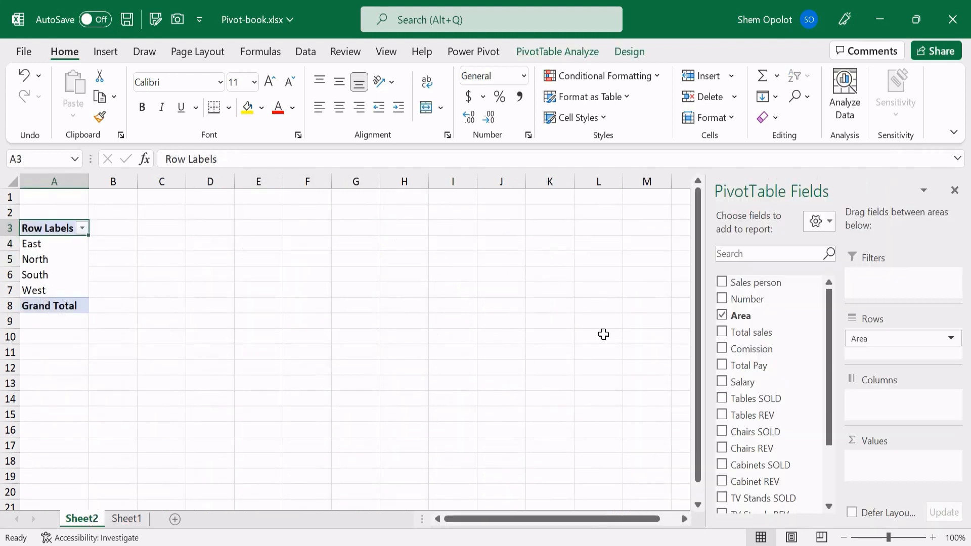
Add the Total sales field to the PivotTable's values so it is summed for each area.
drag(739, 333, 884, 461)
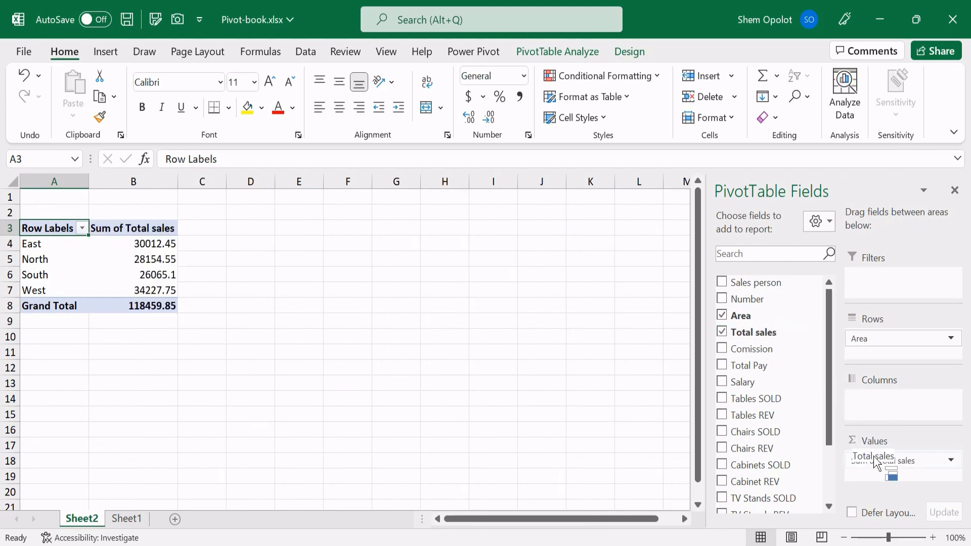
click(127, 238)
click(133, 337)
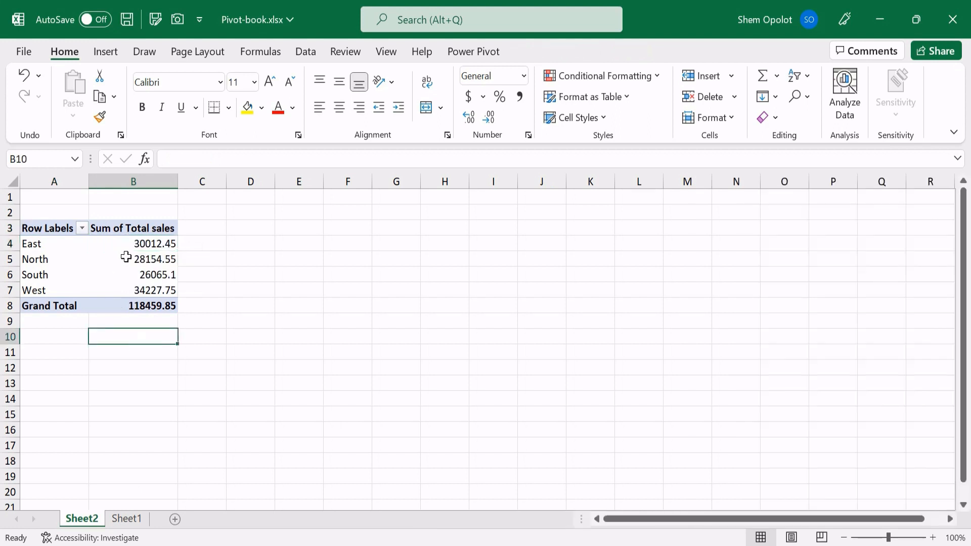
click(124, 247)
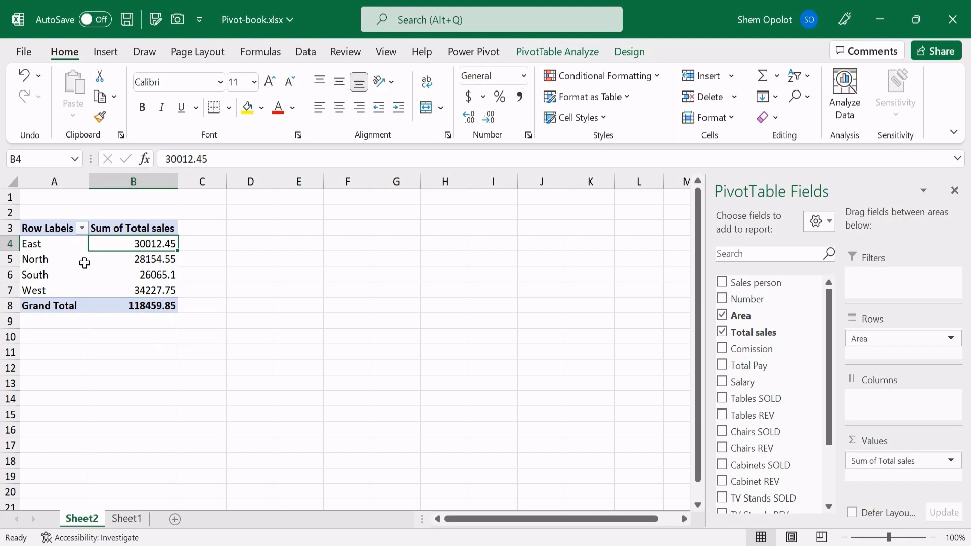
mouse_move(170, 246)
click(721, 332)
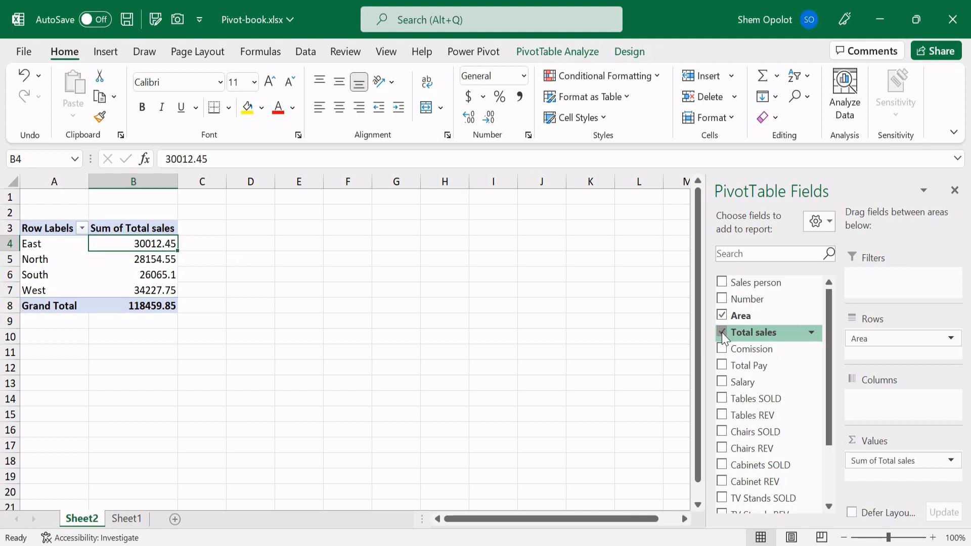
click(721, 332)
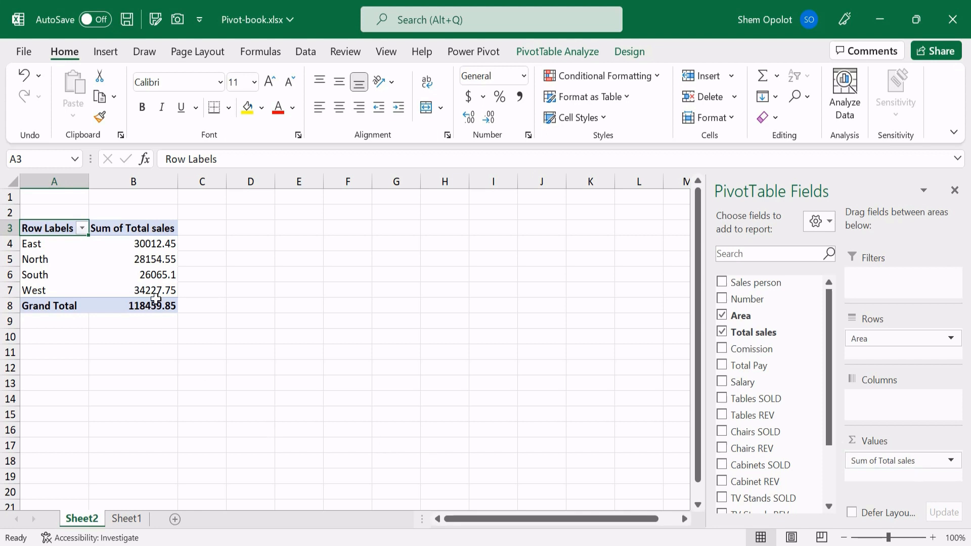
Change the Total sales value field so it is summarized by Average.
drag(128, 226, 135, 304)
click(204, 297)
click(133, 230)
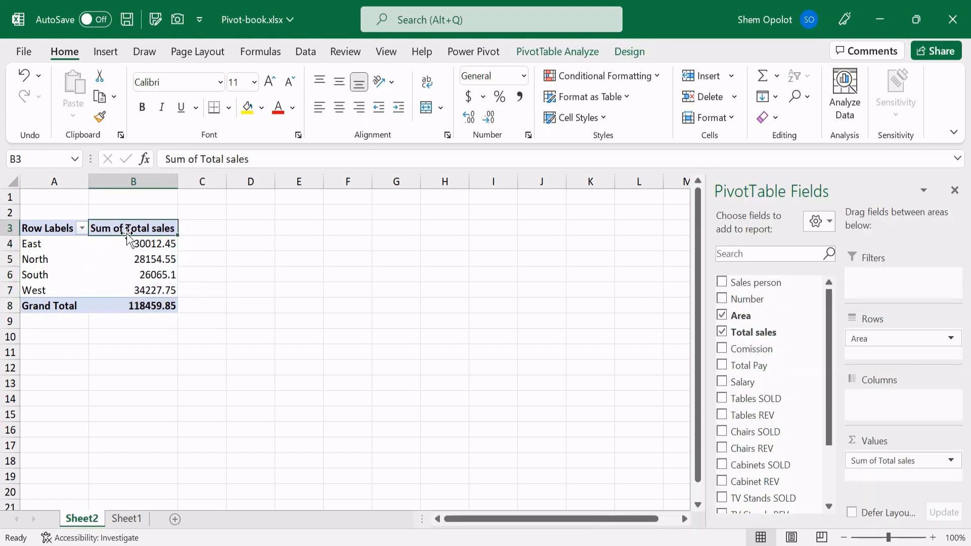
mouse_move(127, 244)
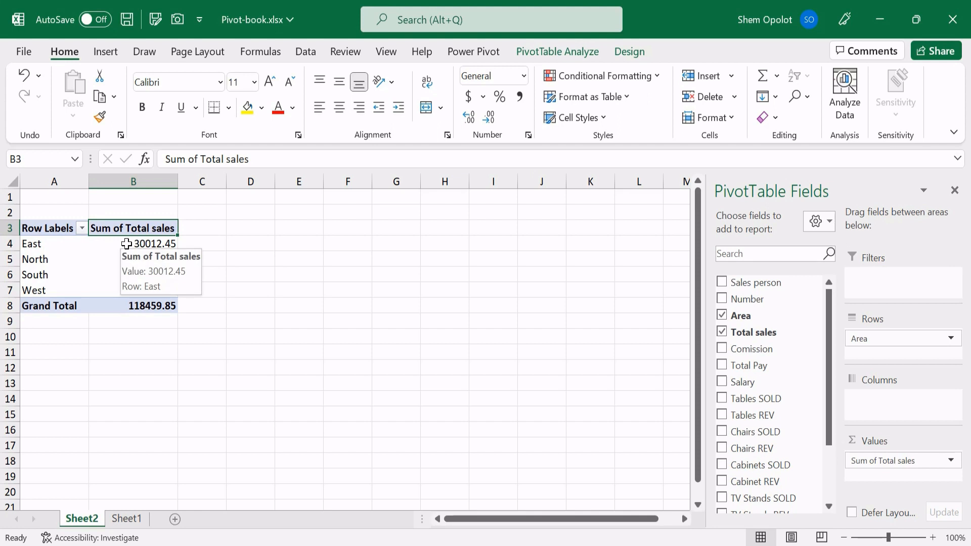
click(950, 461)
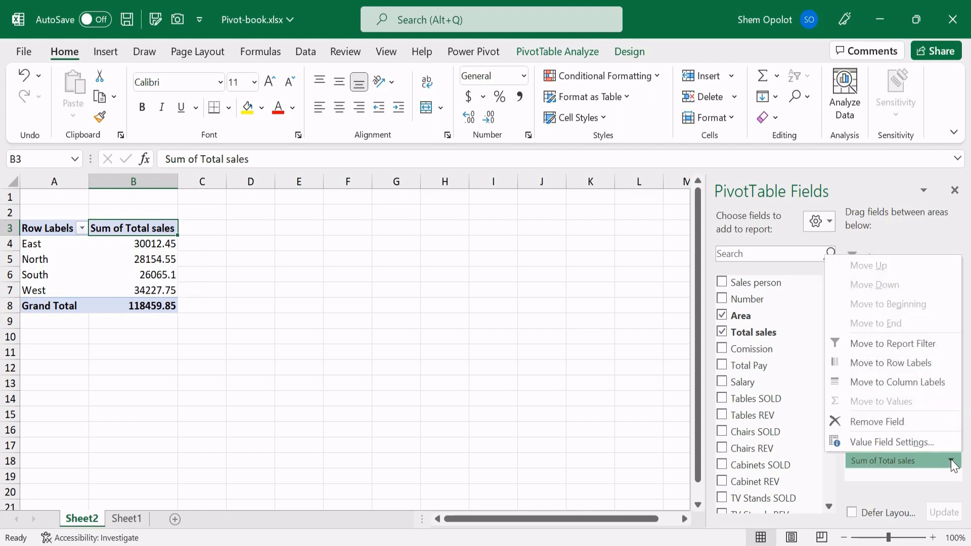
click(883, 439)
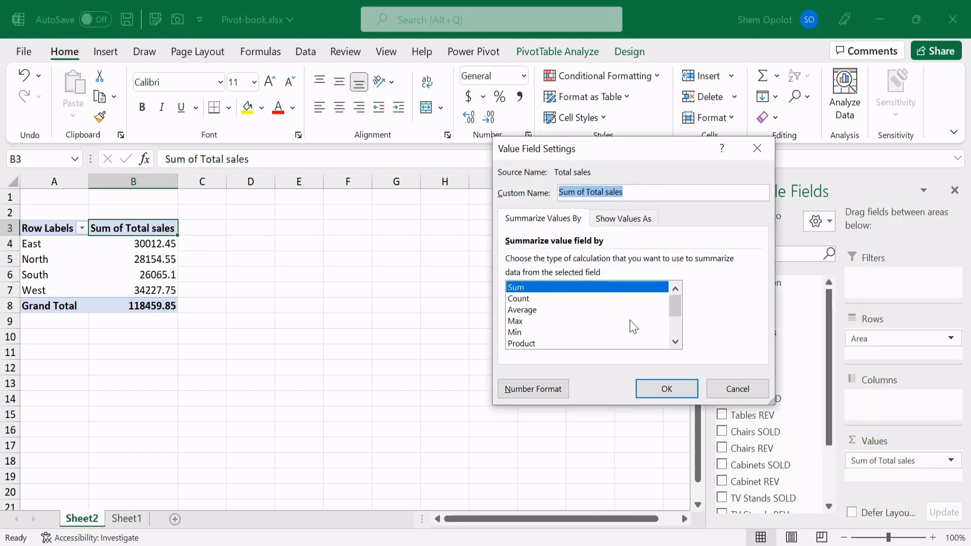
click(524, 311)
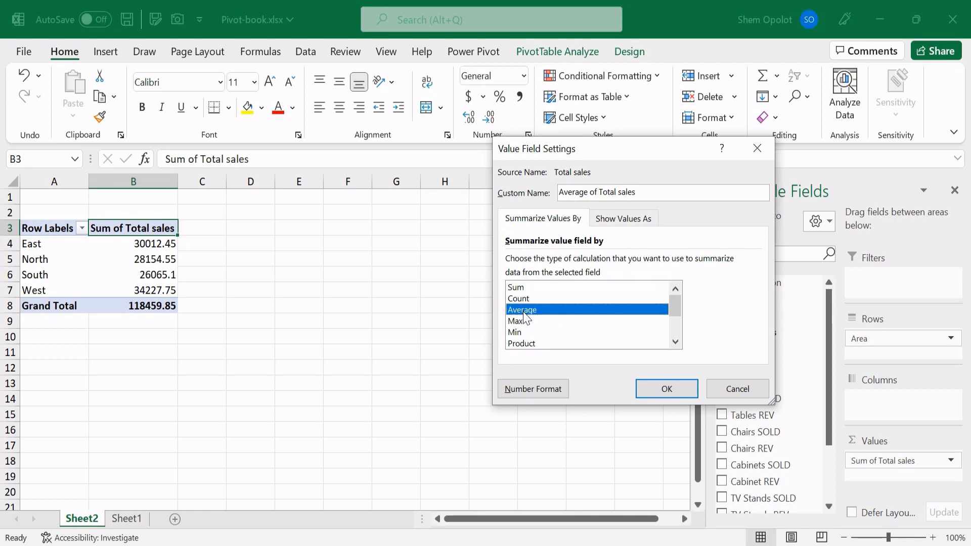
click(666, 388)
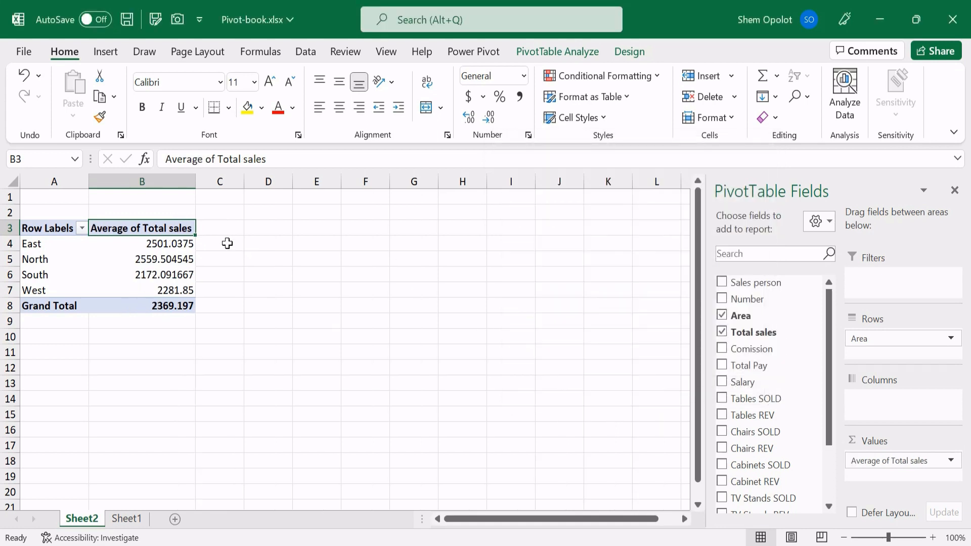
mouse_move(159, 244)
double_click(149, 231)
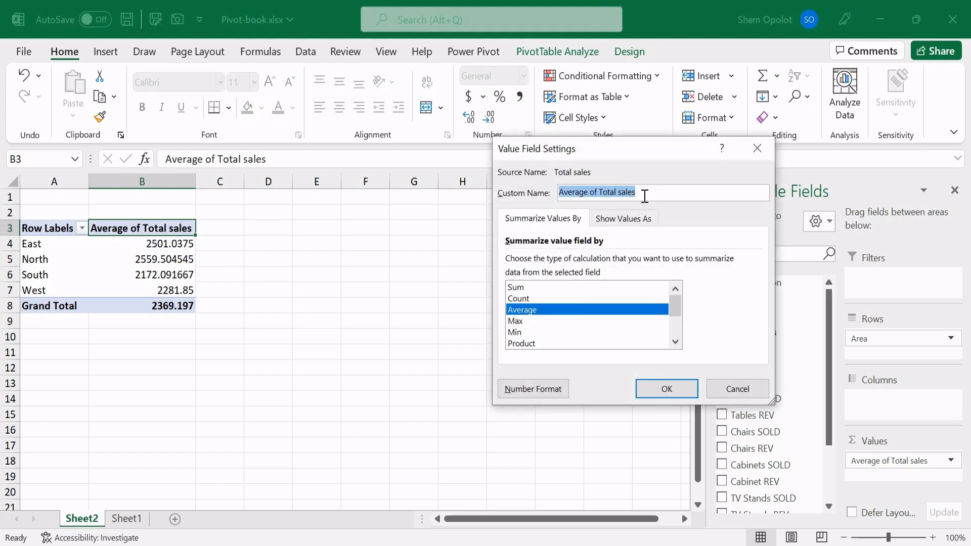
click(644, 196)
click(746, 396)
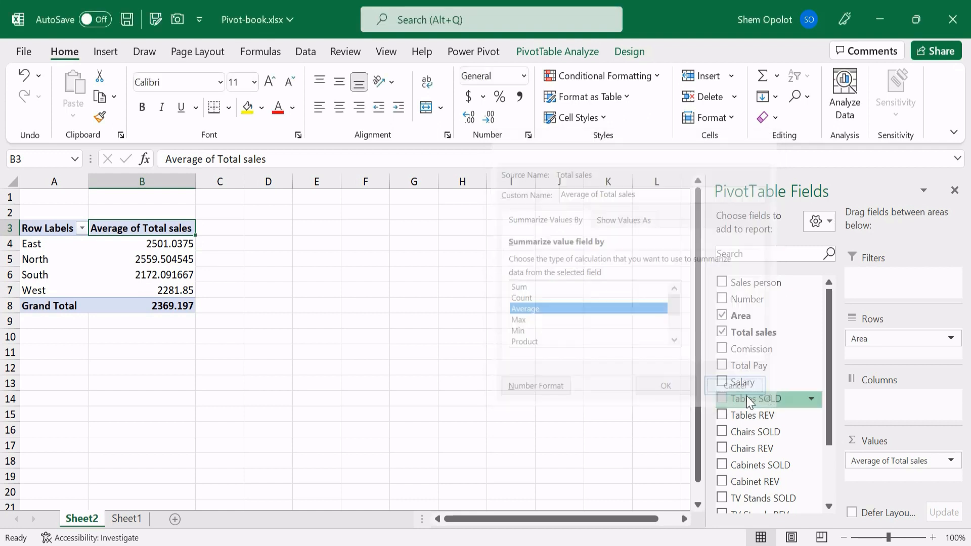
Rename the PivotTable's Row Labels heading in A3 as Area.
click(51, 230)
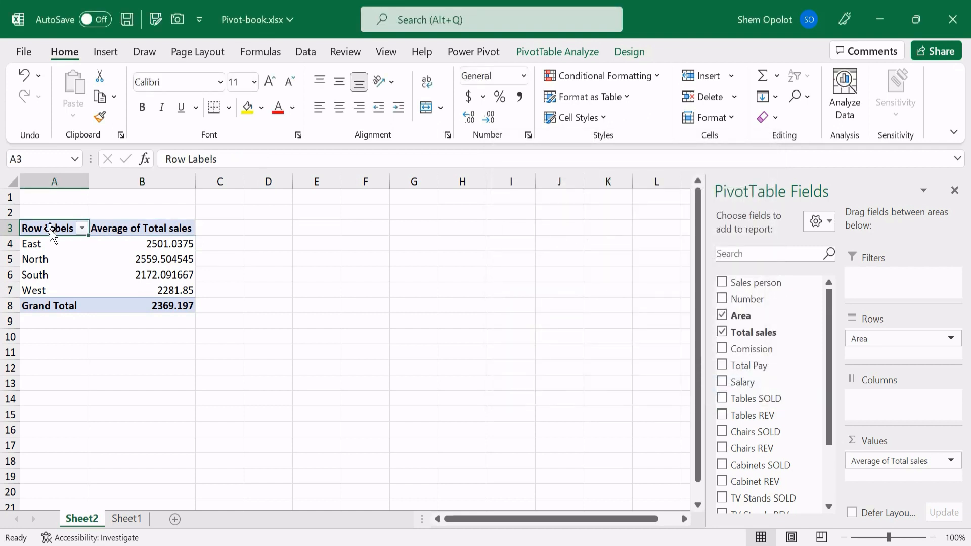
double_click(48, 224)
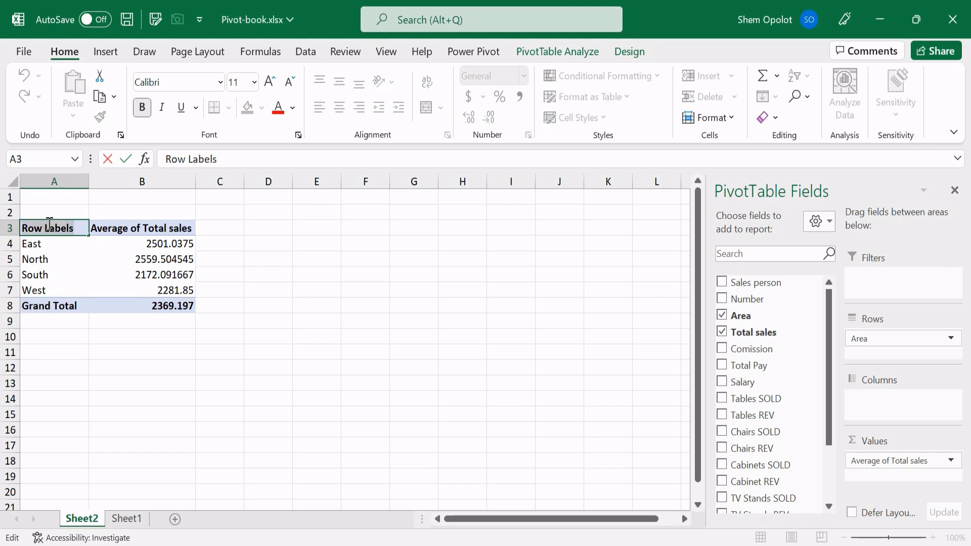
text(Area)
key(Return)
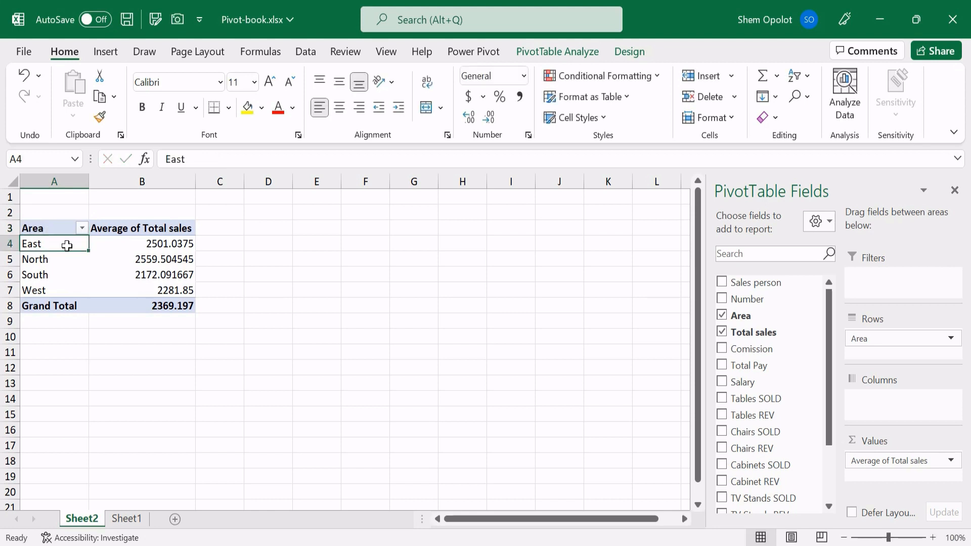
click(128, 355)
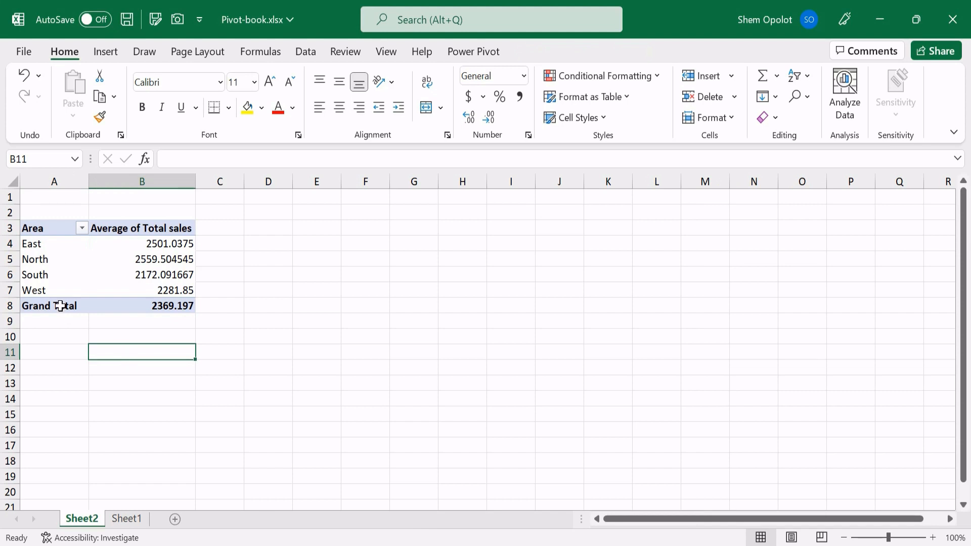
Move the Area field from the PivotTable's rows to its columns, and add Tables SOLD to the rows.
click(50, 268)
click(142, 276)
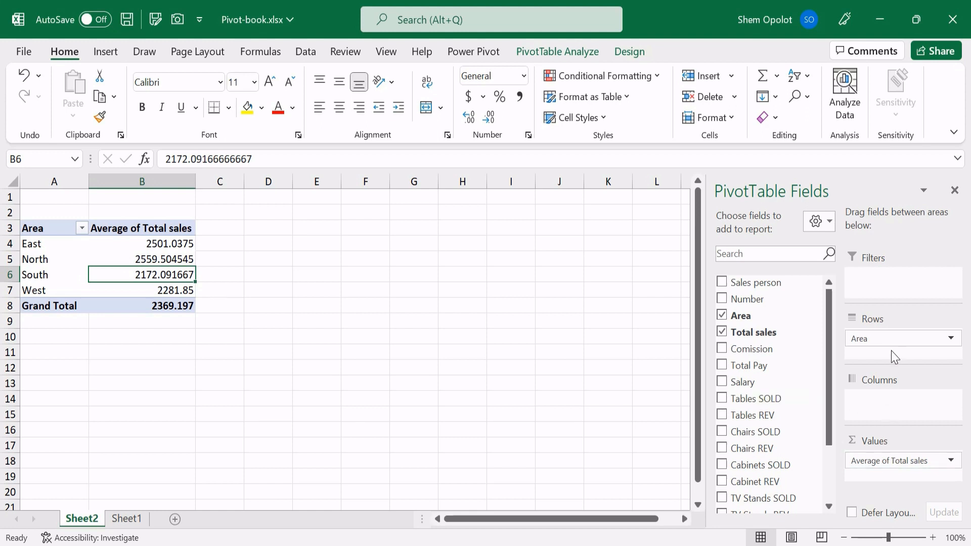
drag(893, 335, 637, 385)
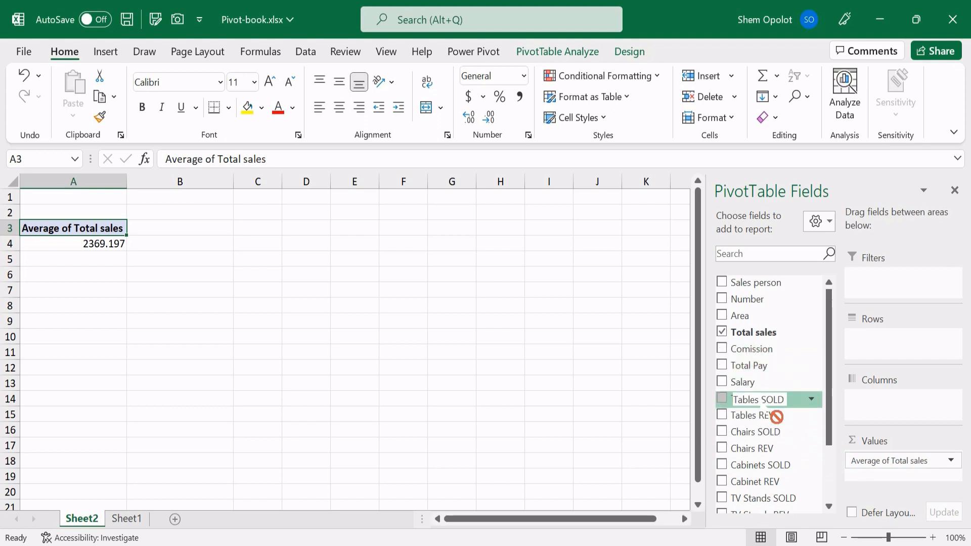
drag(749, 319, 868, 399)
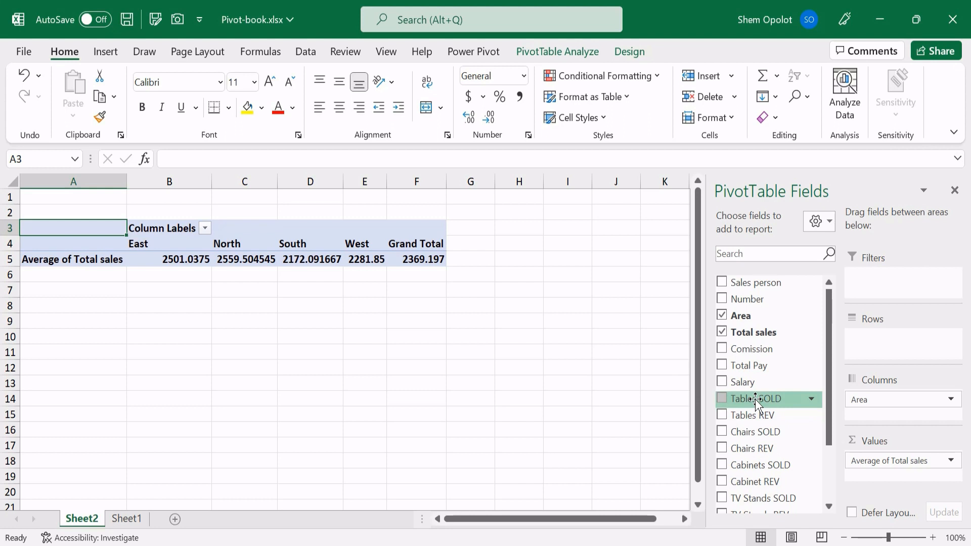
drag(757, 399, 892, 356)
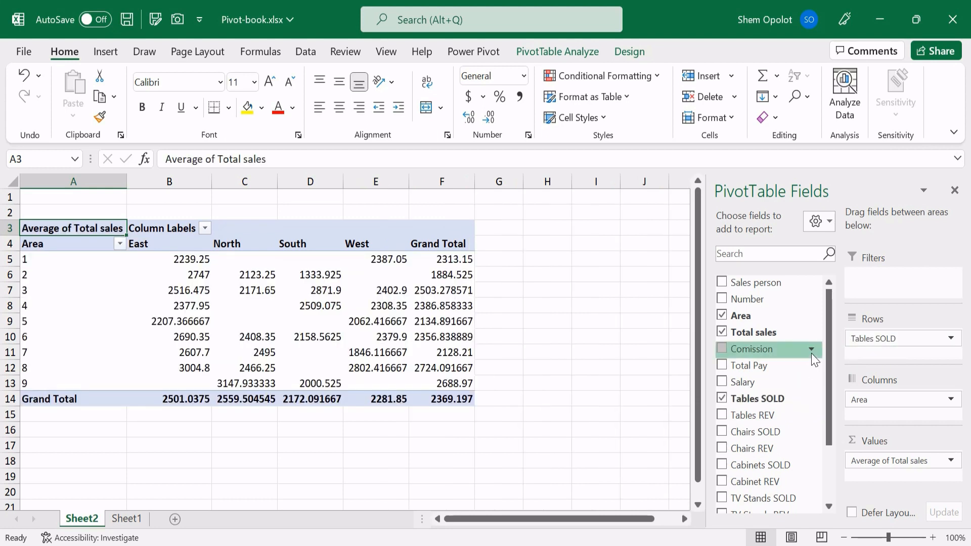
Add the Chairs SOLD field to the PivotTable's rows beneath Tables SOLD and review the nested breakdown.
drag(752, 432, 890, 369)
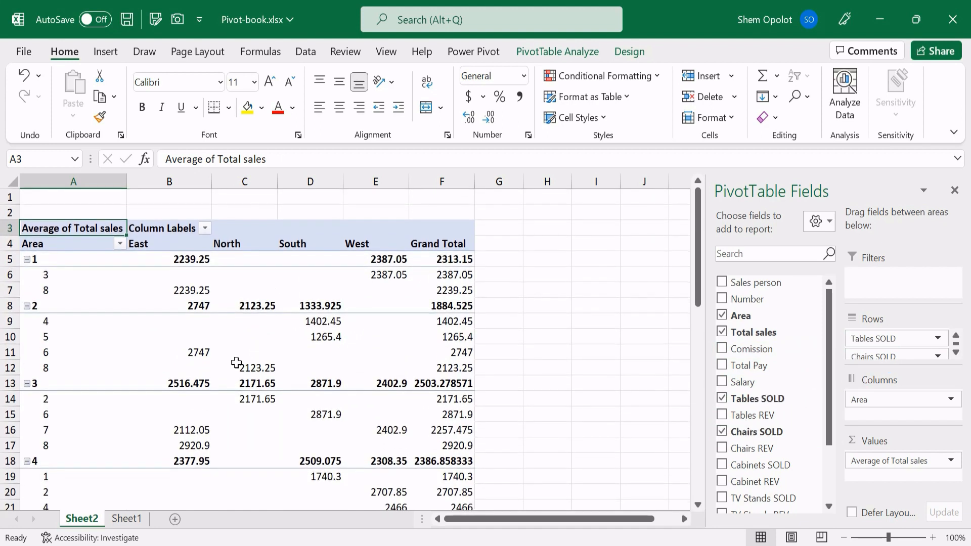
mouse_move(188, 288)
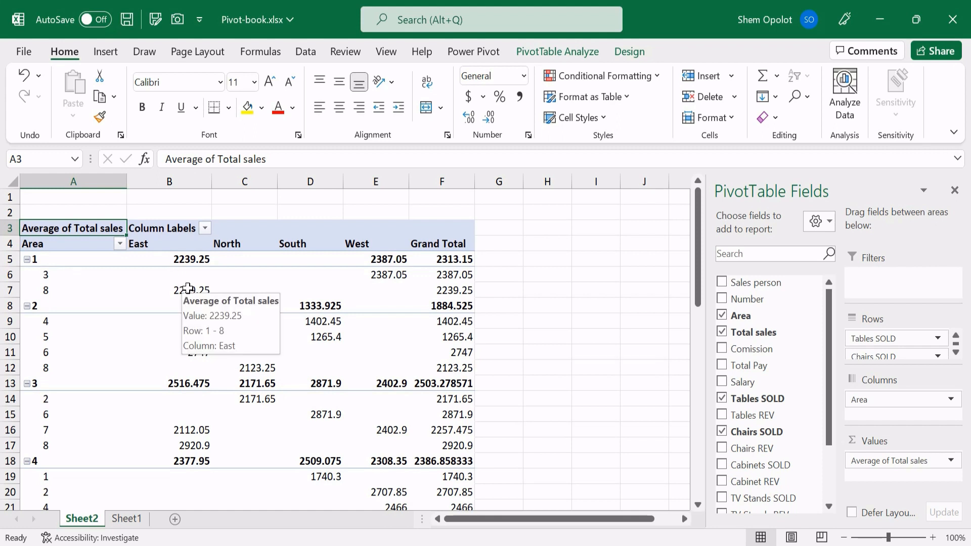
scroll(47, 267, down, 10)
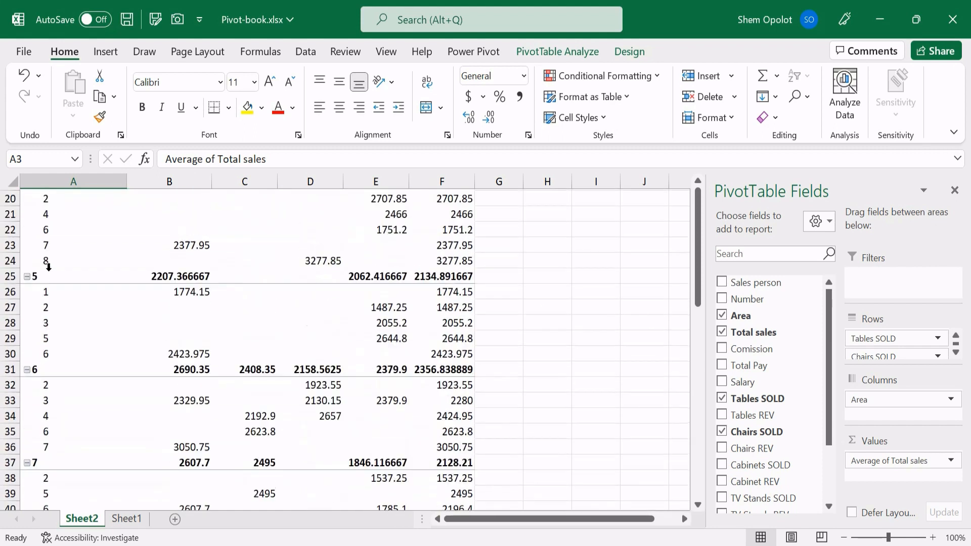
scroll(47, 266, down, 2)
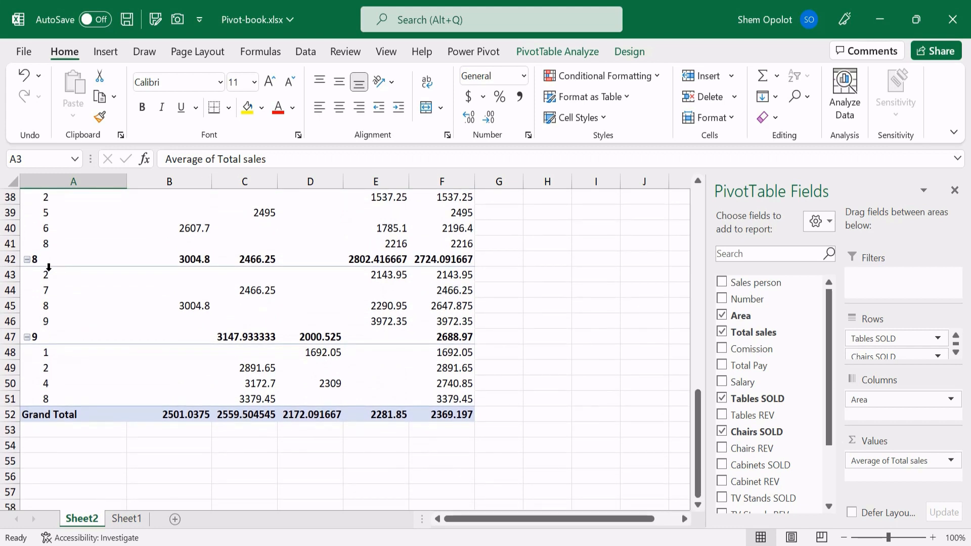
scroll(632, 377, up, 12)
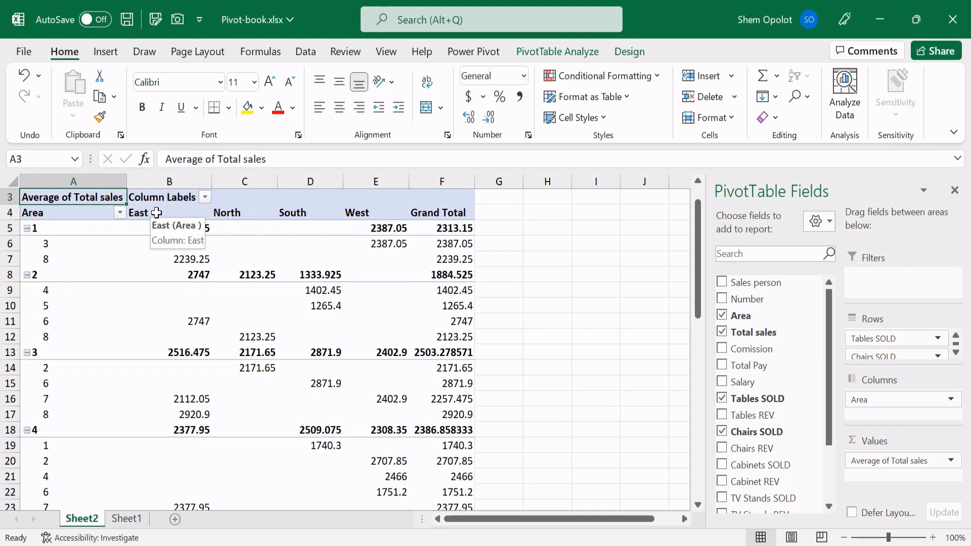
Remove the Tables SOLD and Chairs SOLD fields from the PivotTable's rows.
drag(862, 338, 631, 368)
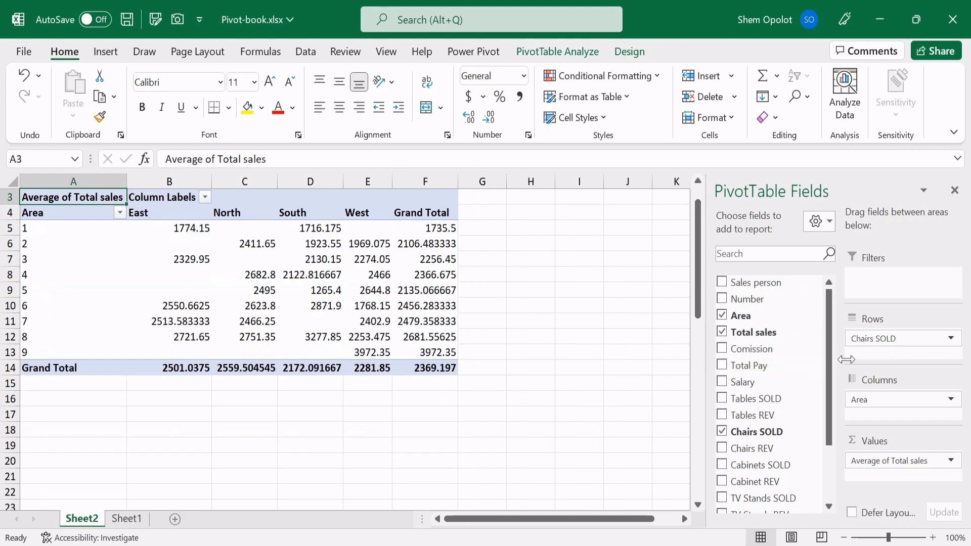
drag(866, 339, 653, 409)
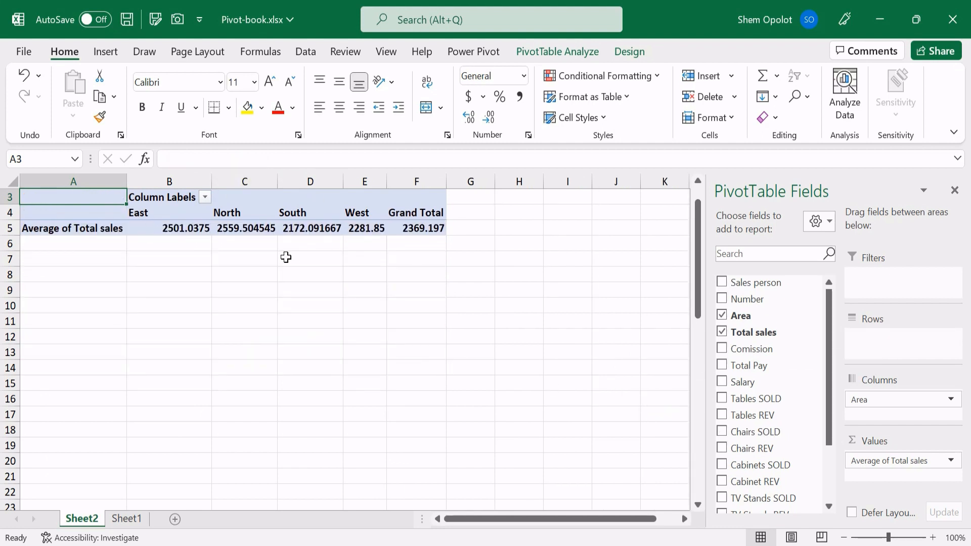
Examine the average total sales under each area heading and the grand total in the PivotTable.
click(166, 214)
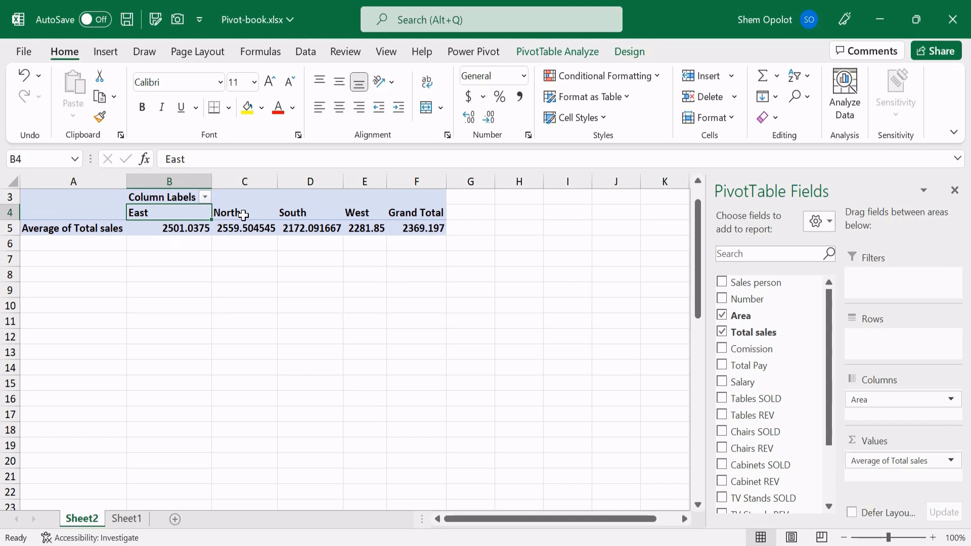
click(243, 215)
click(303, 213)
click(359, 215)
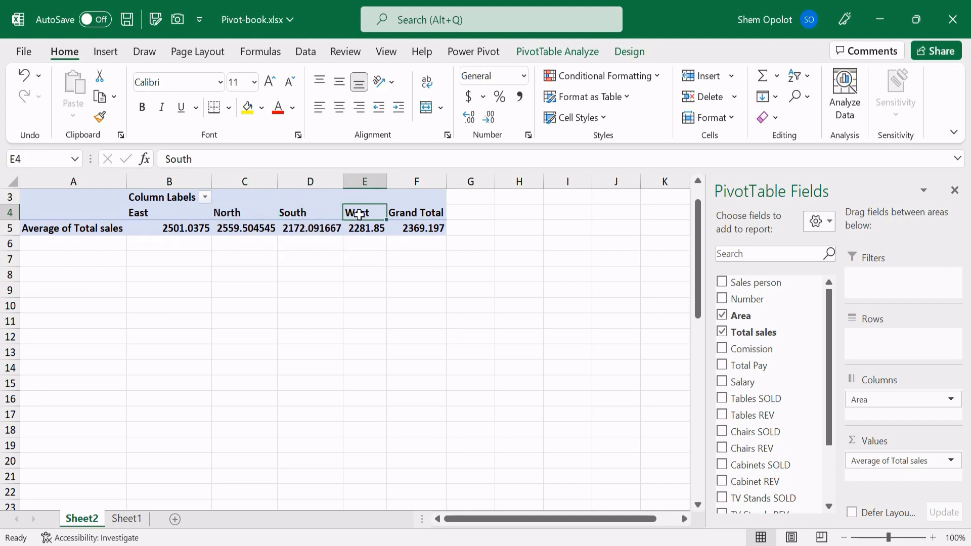
click(419, 228)
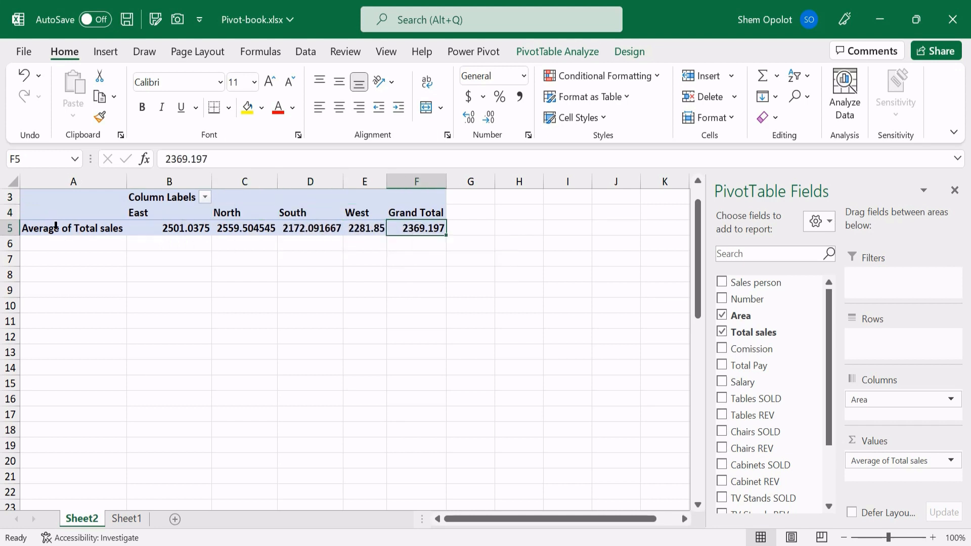
click(55, 228)
click(161, 241)
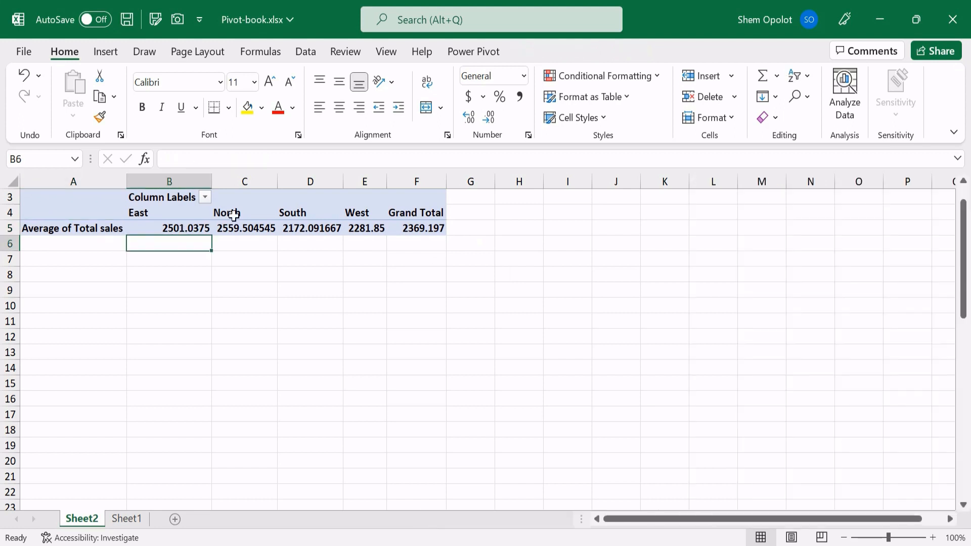
click(237, 218)
click(240, 224)
Move the Area field from the PivotTable's columns to its rows and summarize Total sales by Sum.
click(73, 196)
drag(878, 399, 895, 345)
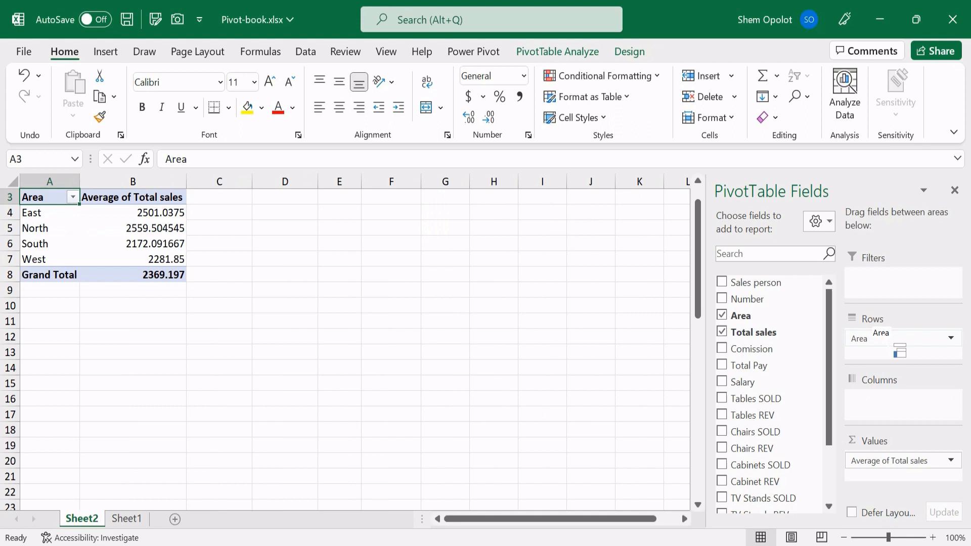
click(951, 459)
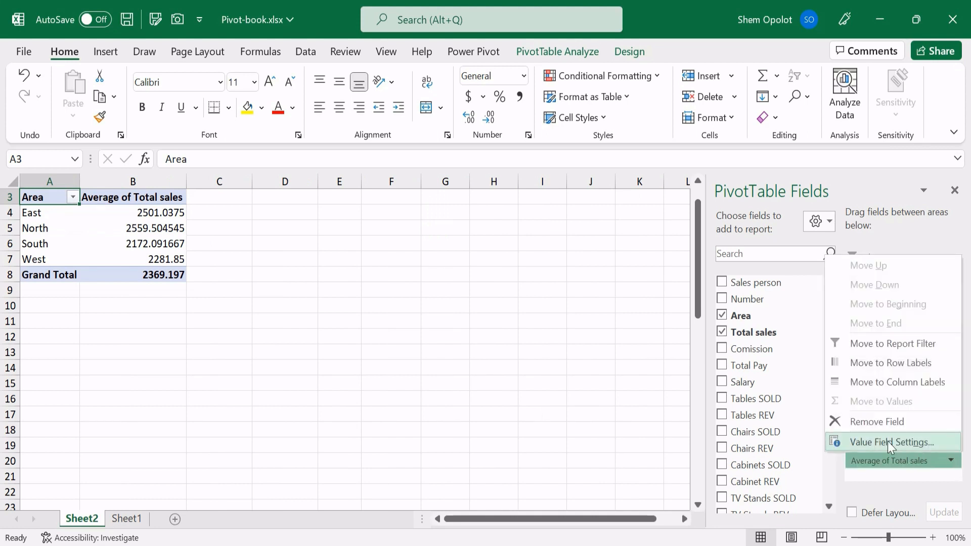
click(887, 441)
click(563, 288)
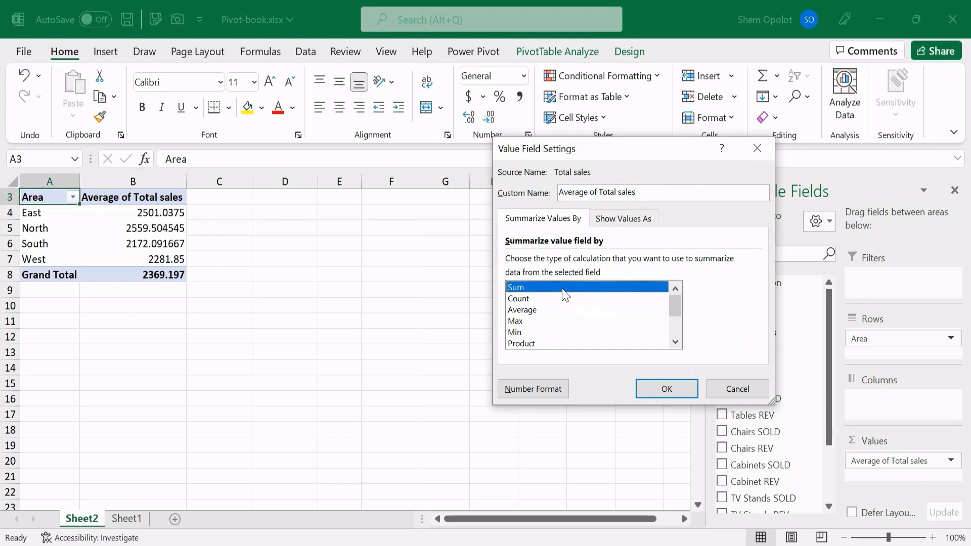
click(663, 394)
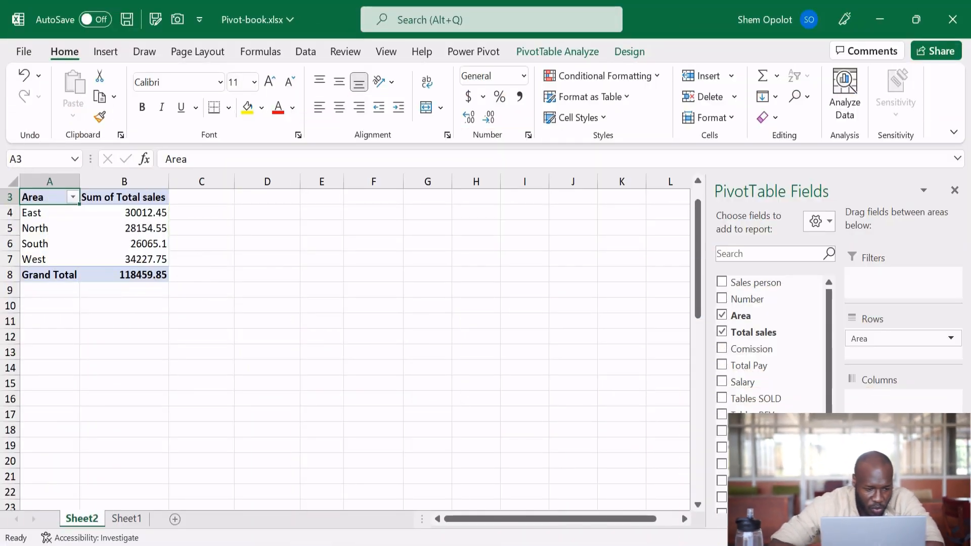
Permanently delete Sheet2, which holds the PivotTable.
right_click(91, 524)
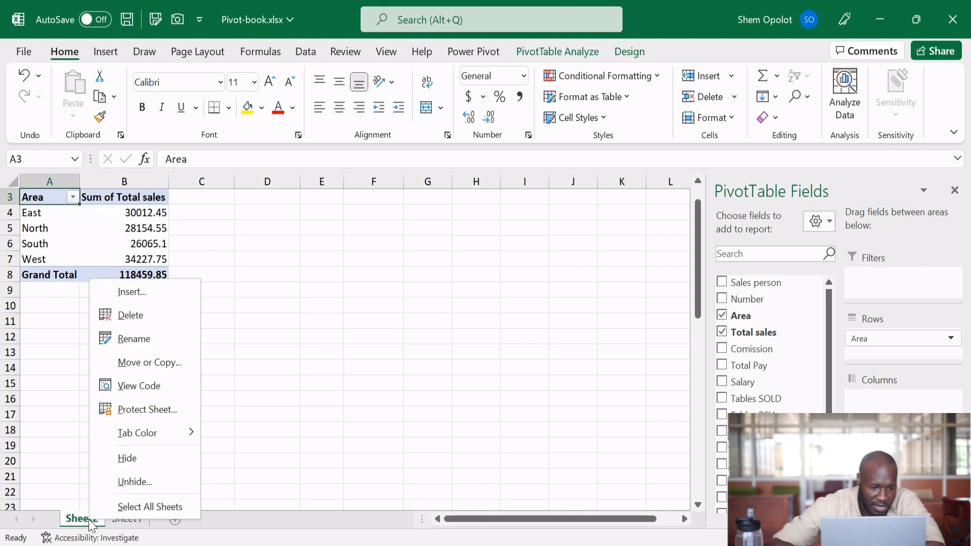
click(131, 316)
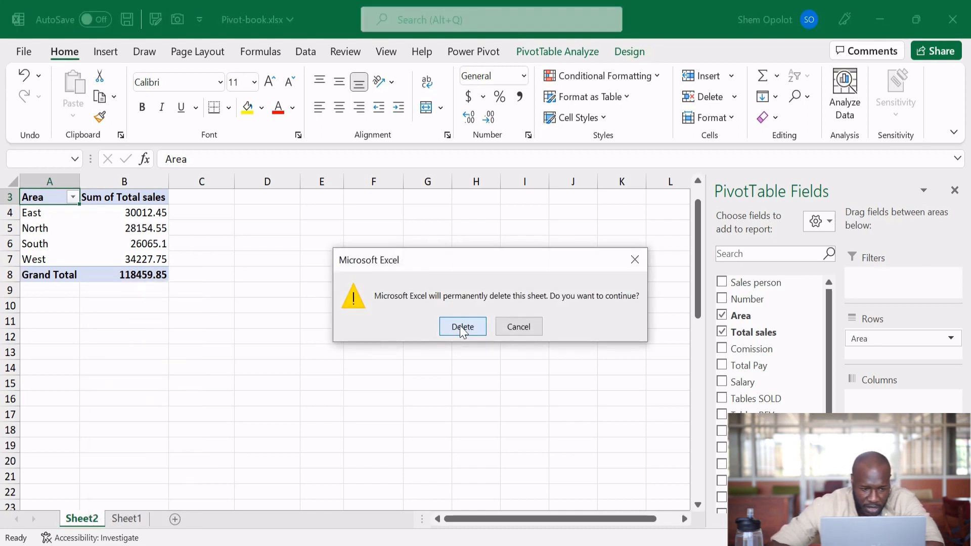
click(461, 327)
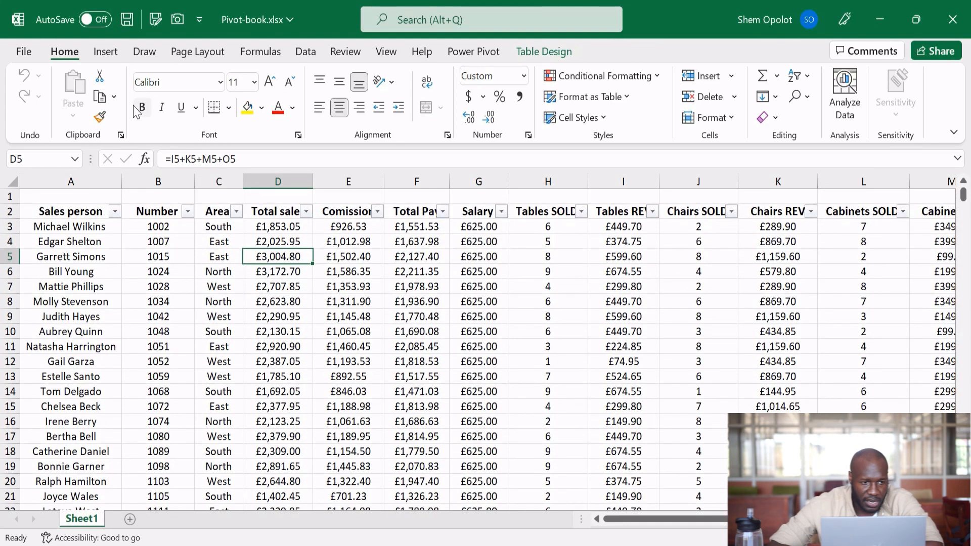
Review the recommended PivotTables for the sales table and insert the Sum of Total sales by Area one.
click(106, 53)
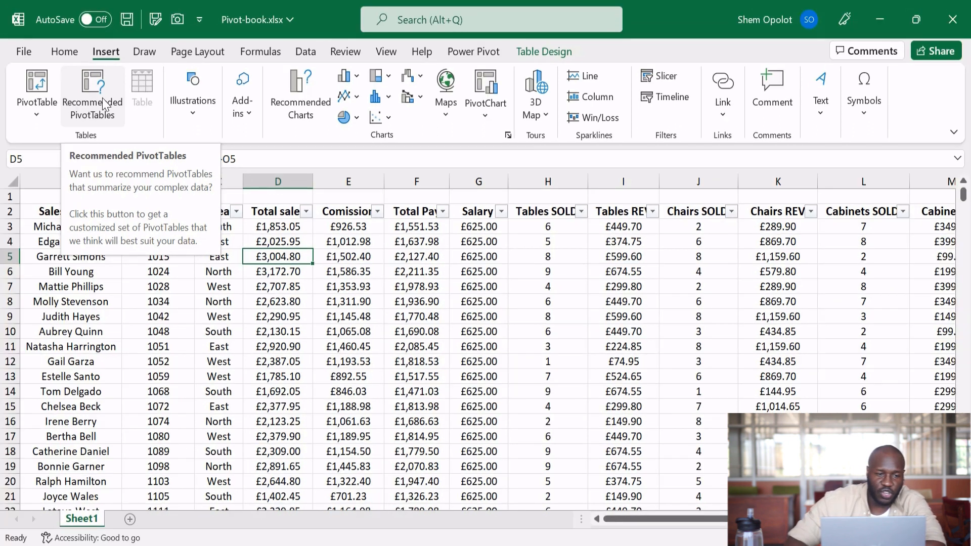
click(104, 104)
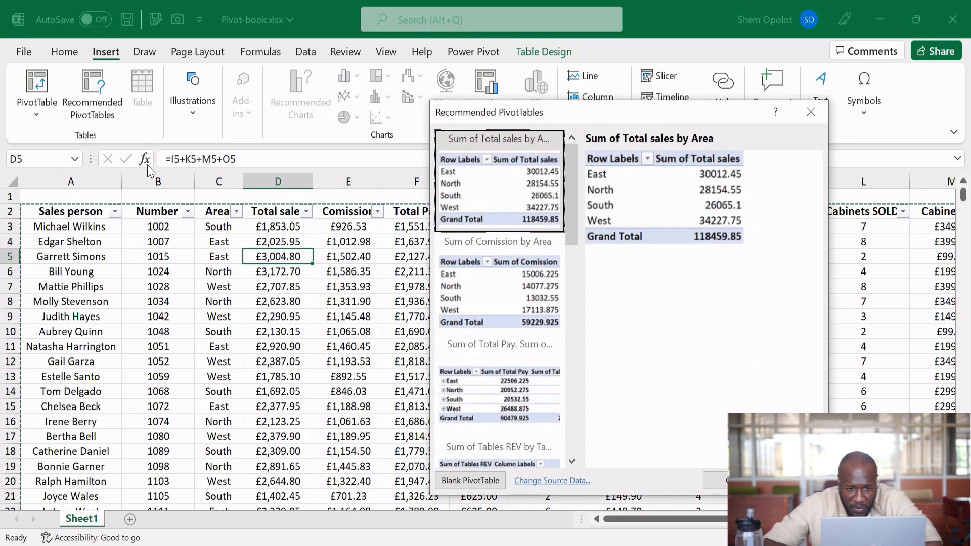
scroll(511, 283, down, 5)
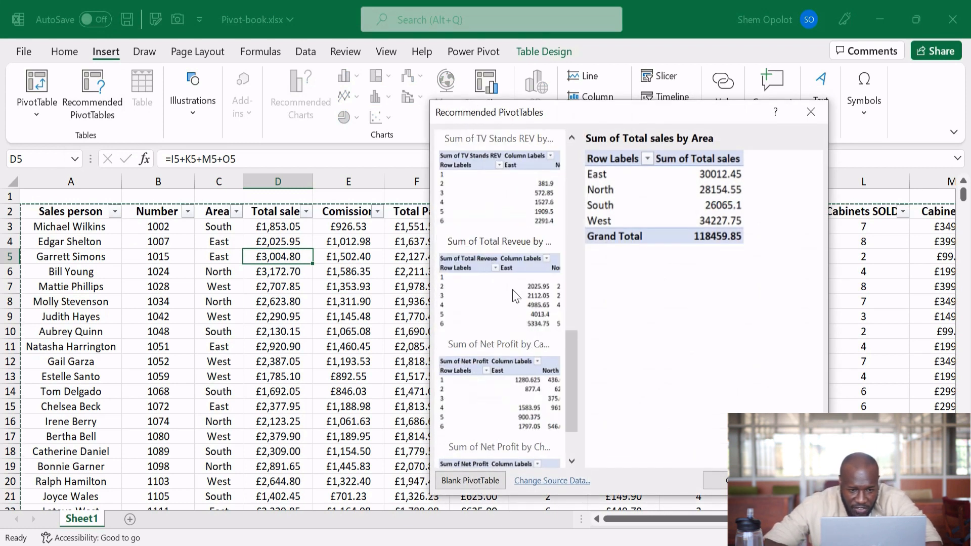
scroll(516, 296, up, 5)
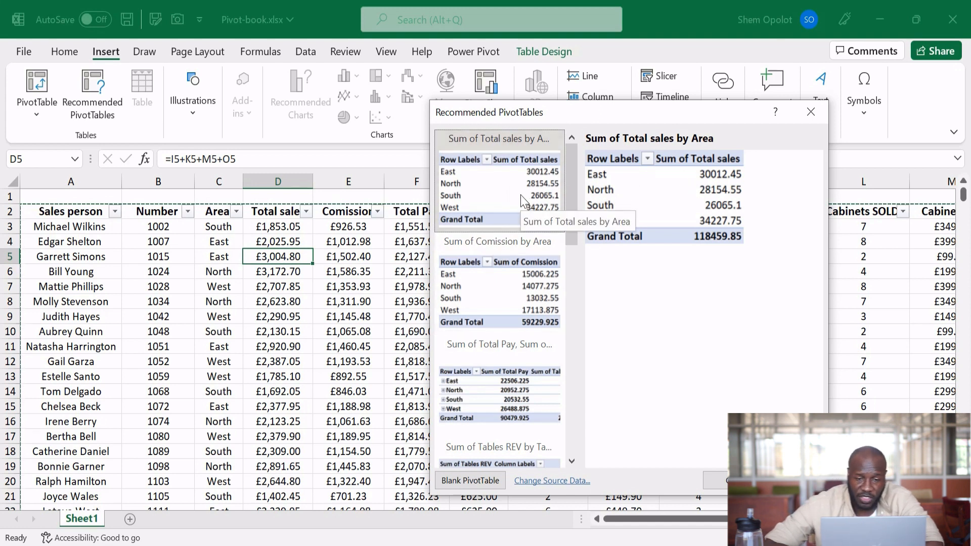
scroll(483, 321, down, 5)
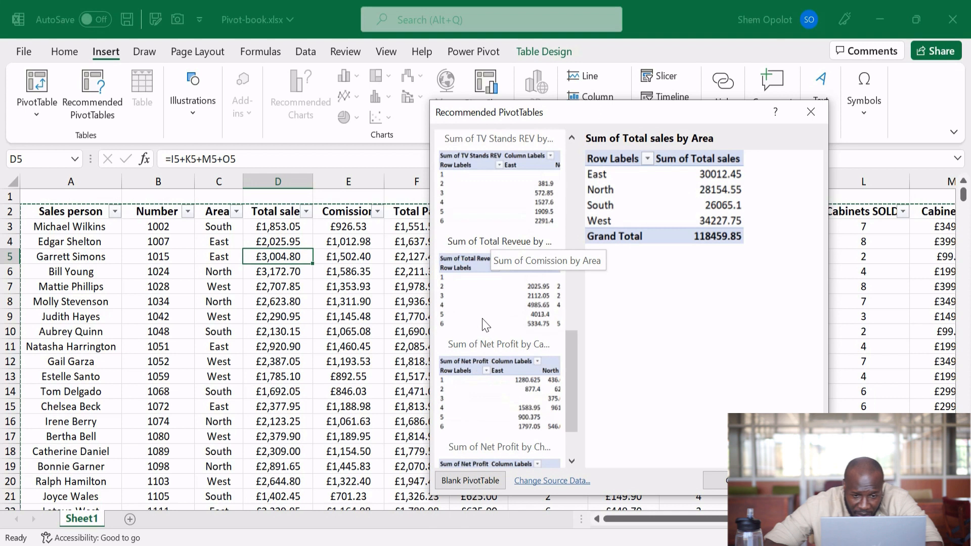
scroll(485, 325, down, 3)
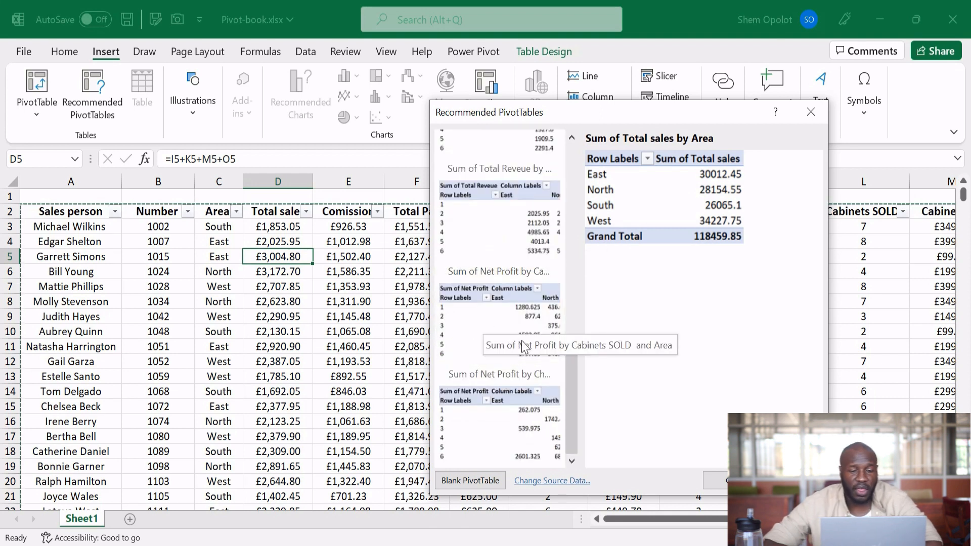
scroll(516, 263, up, 10)
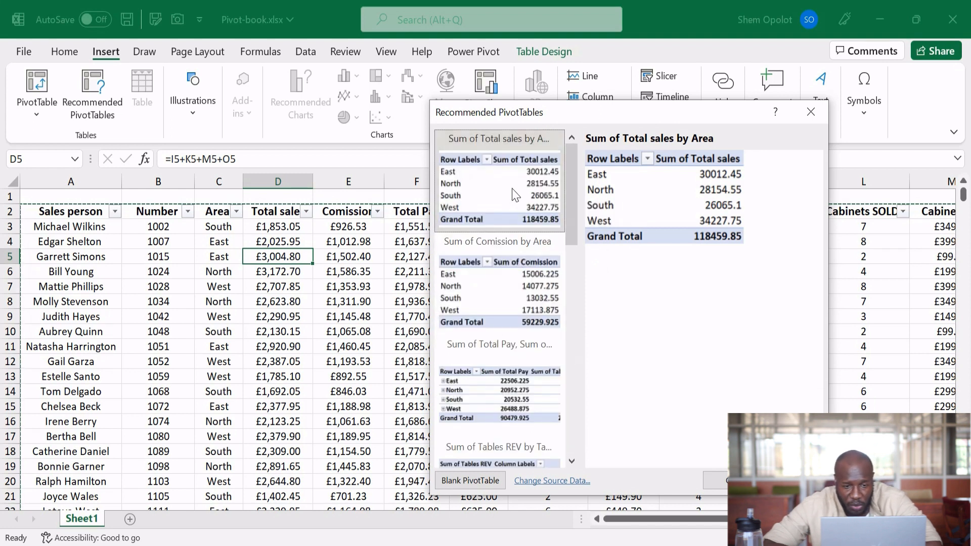
click(716, 480)
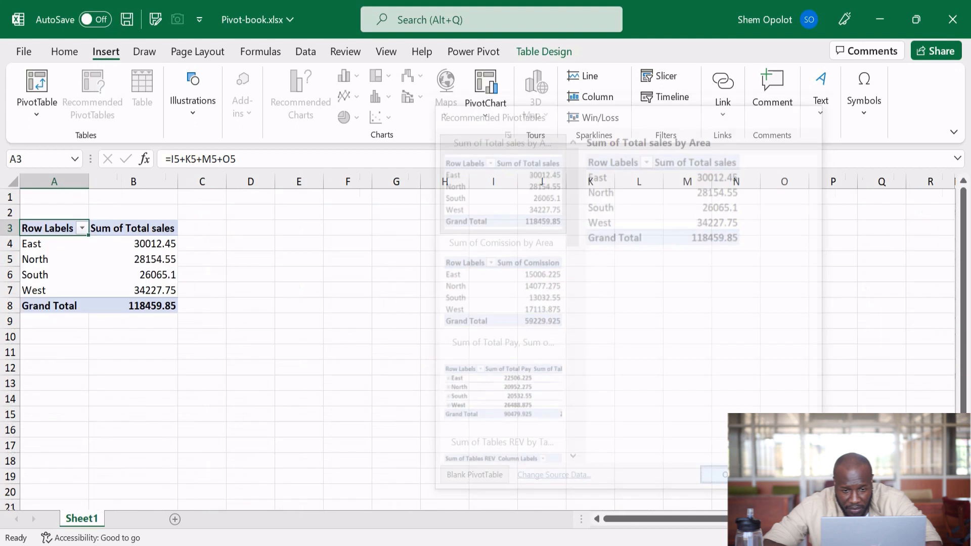